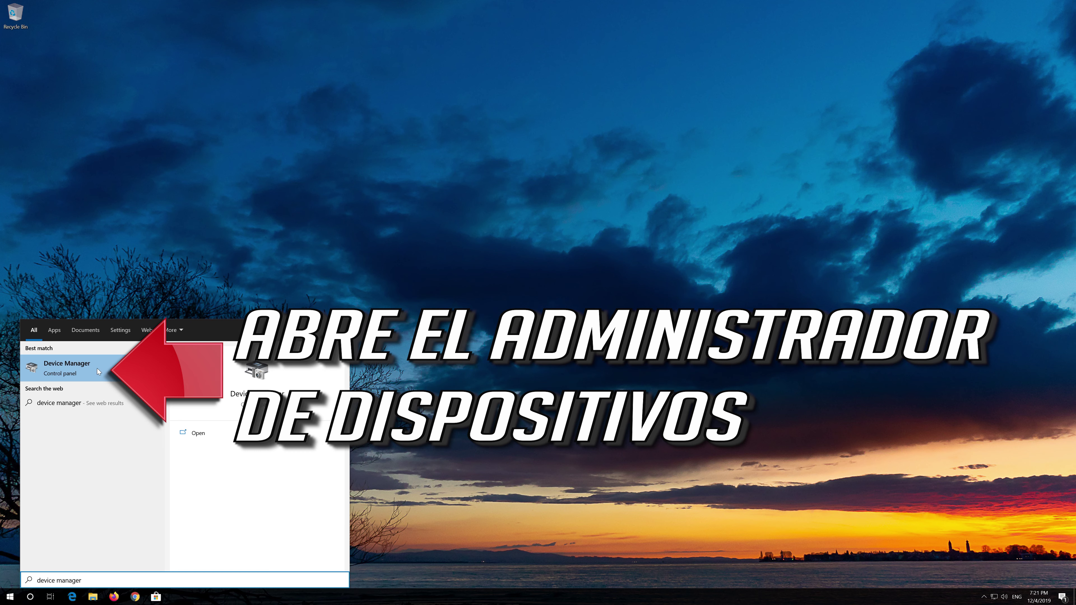
Open Device Manager and select the High Definition Audio Device under Sound, video and game controllers.
click(81, 372)
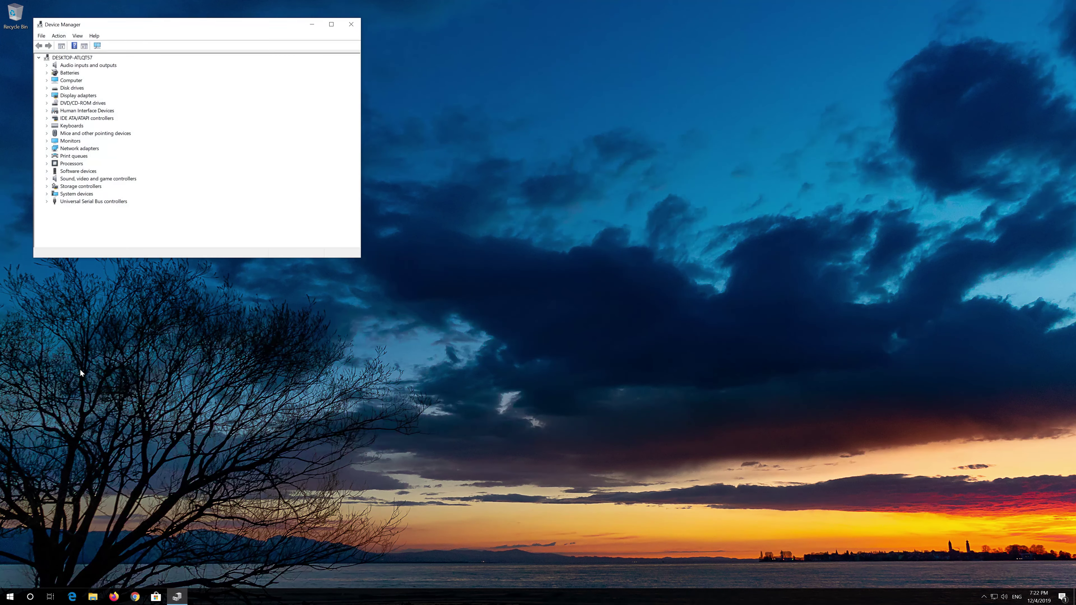
drag(225, 33, 525, 150)
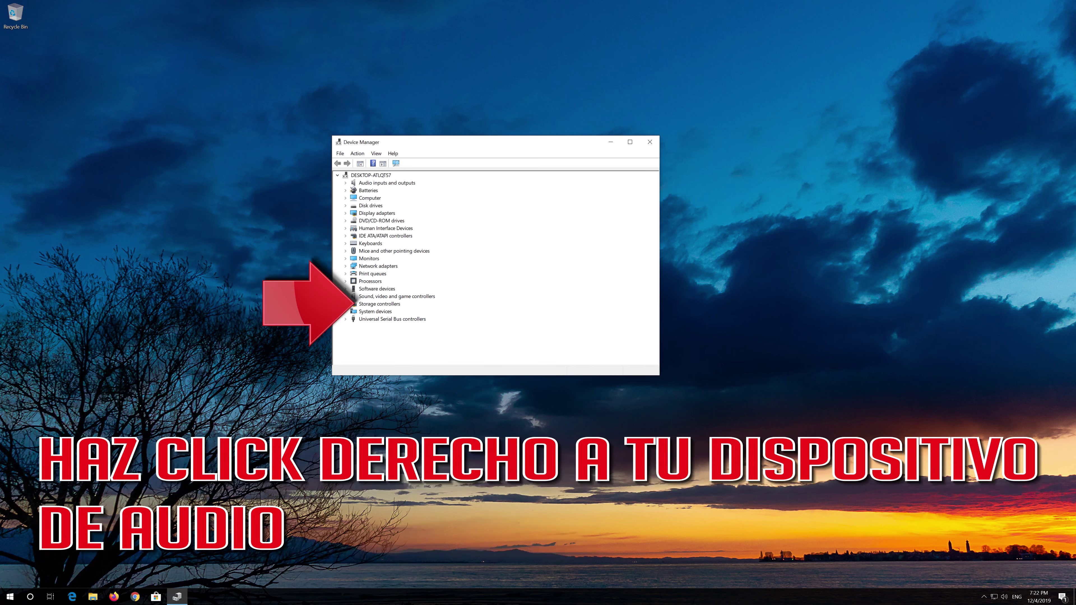
click(346, 296)
click(378, 304)
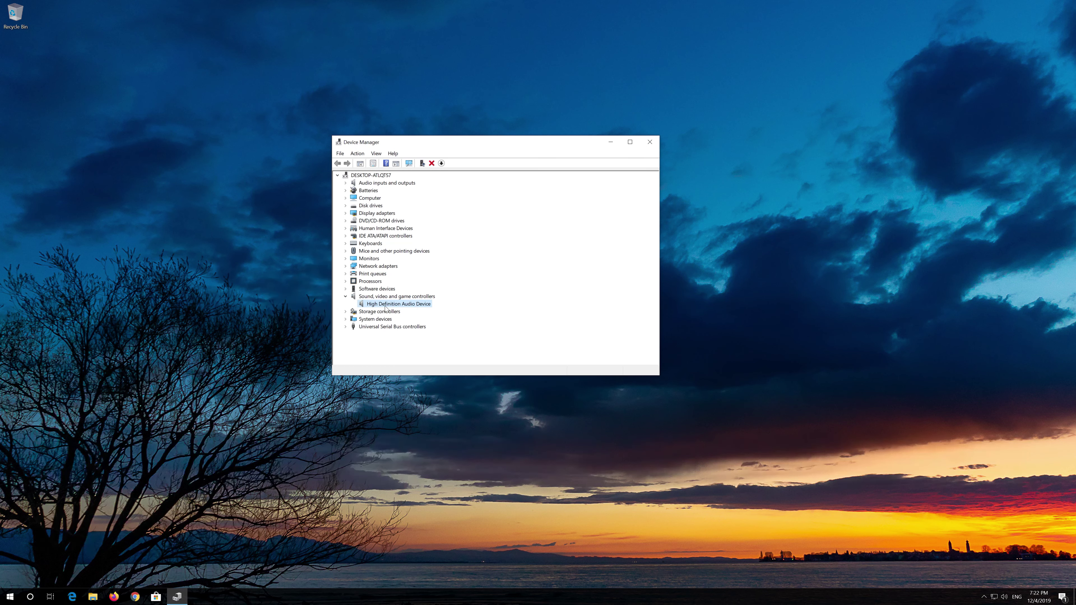
Search automatically for an updated High Definition Audio Device driver and check Windows Update for updates.
right_click(414, 306)
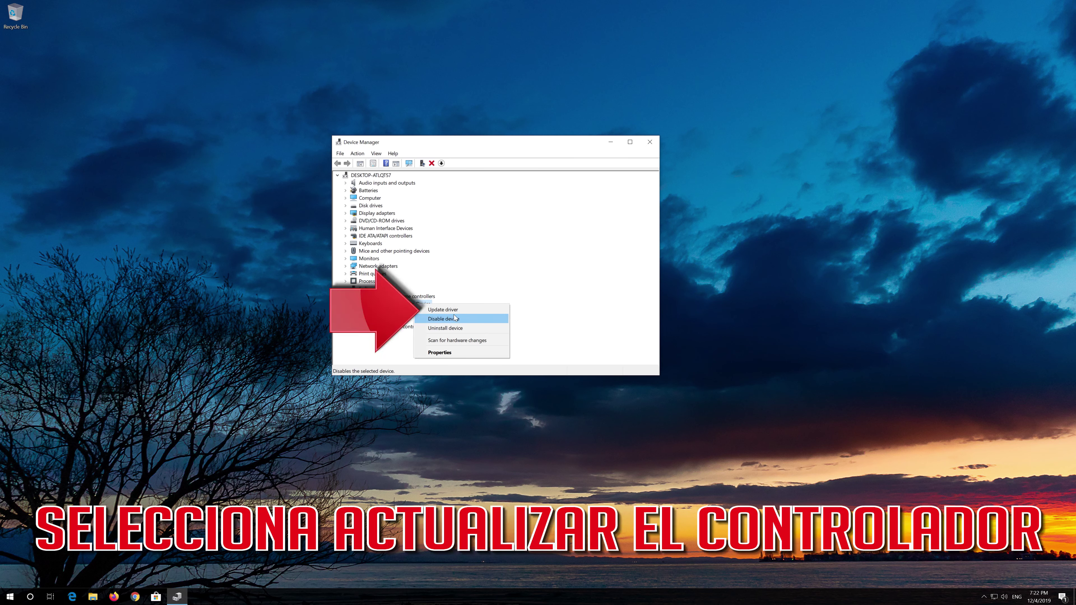
click(472, 311)
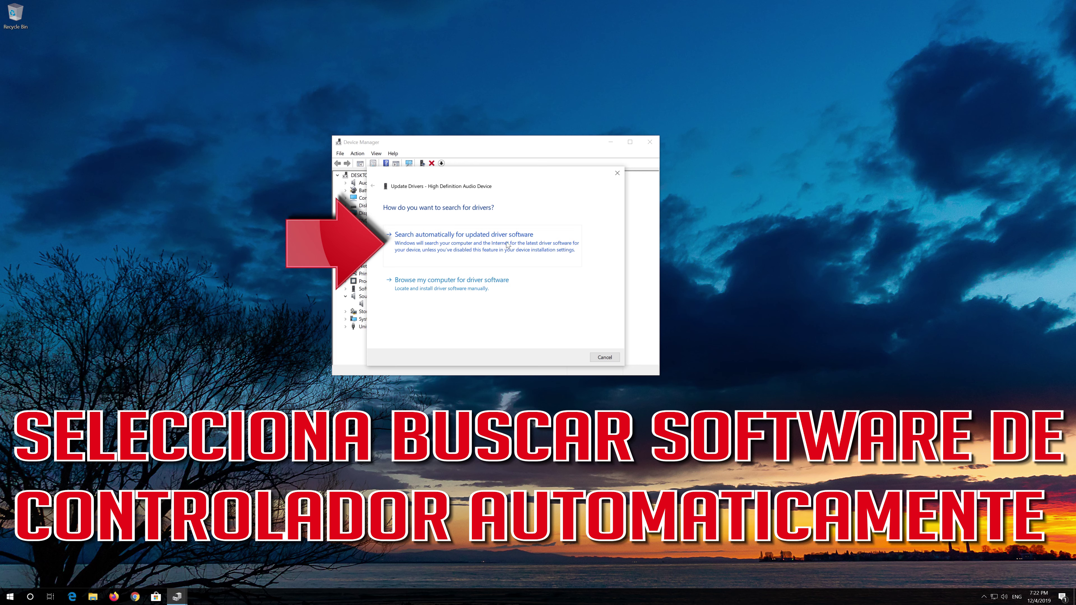
click(484, 247)
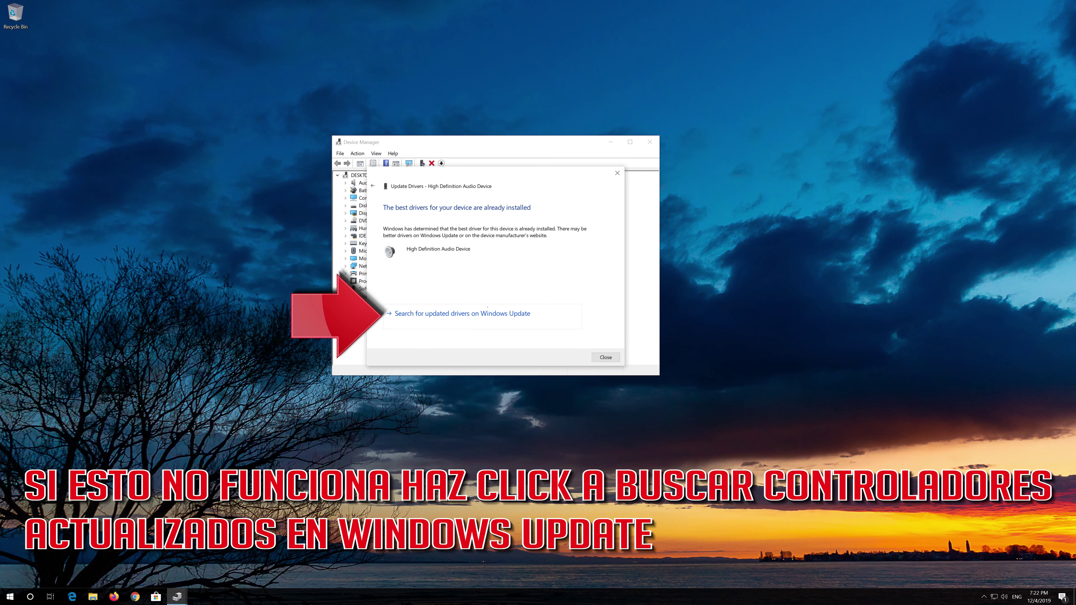
click(460, 314)
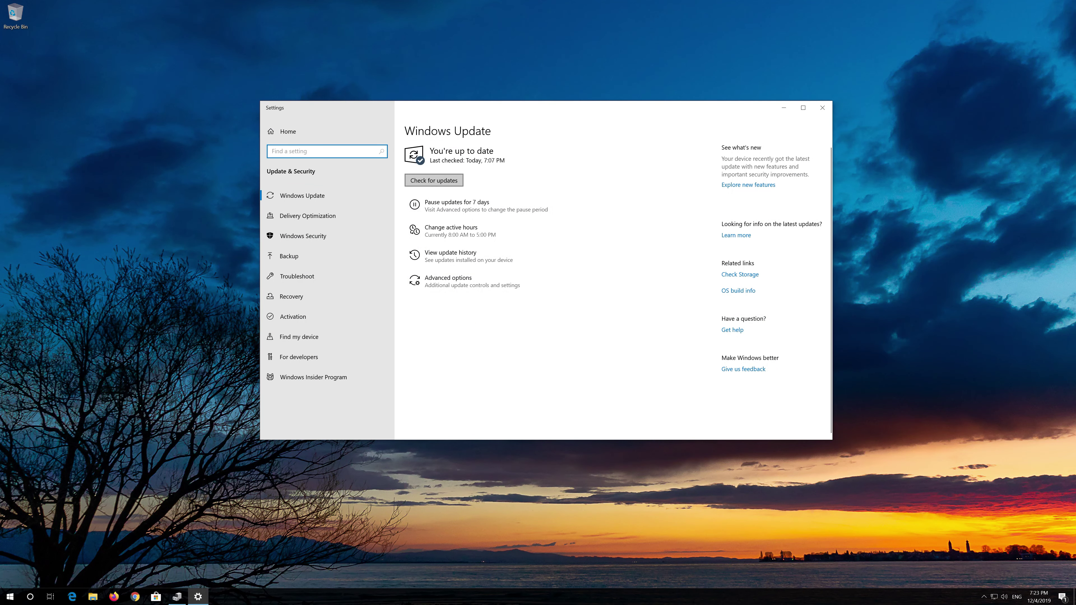
click(433, 183)
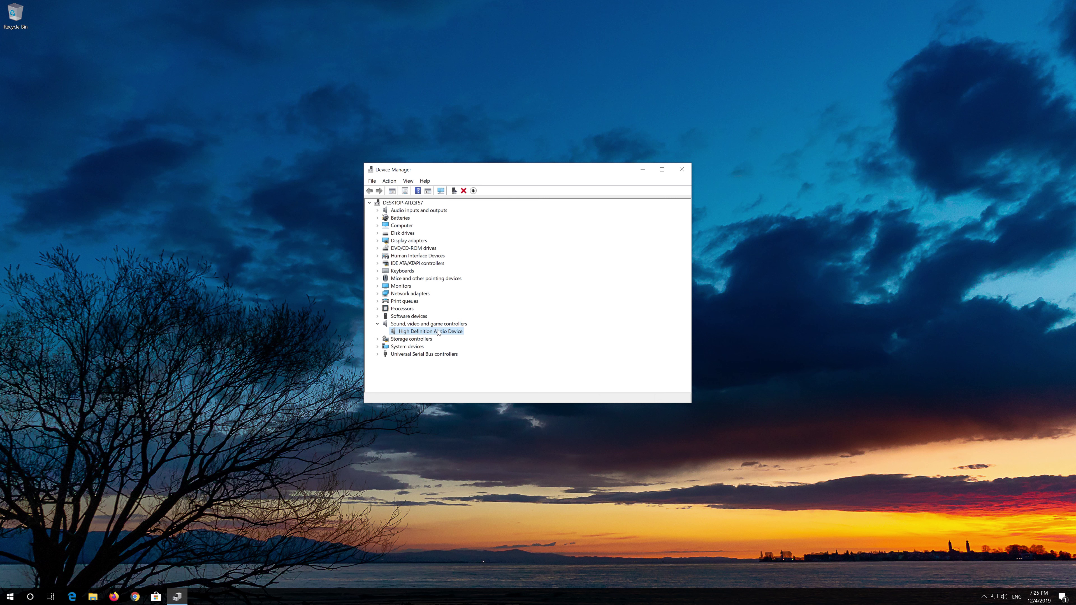
Manually install the High Definition Audio Device driver from the list of available drivers on the computer, accepting the compatibility warning.
right_click(432, 332)
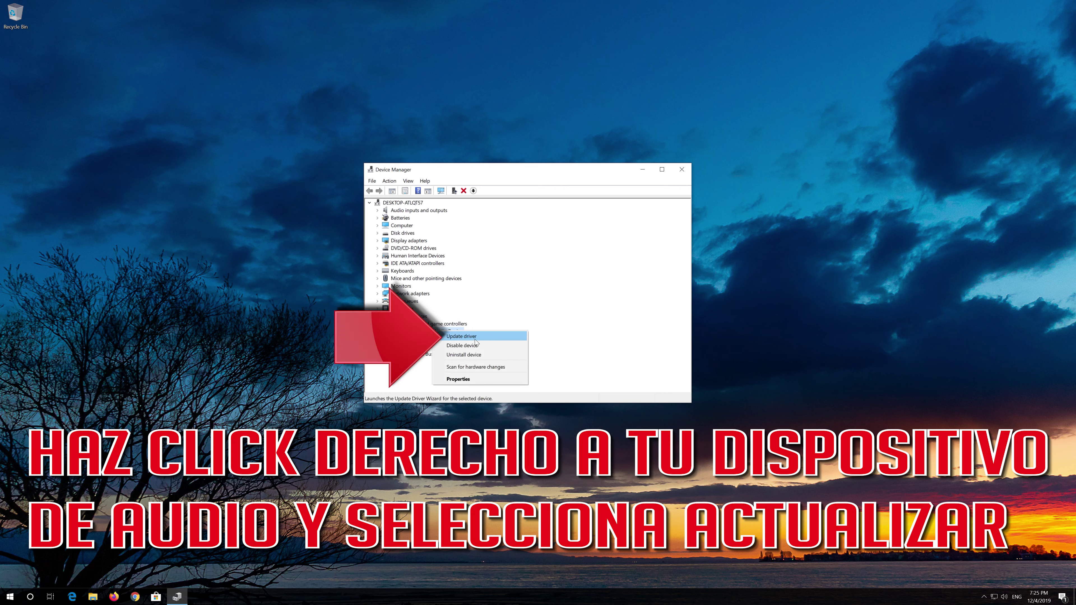
click(501, 336)
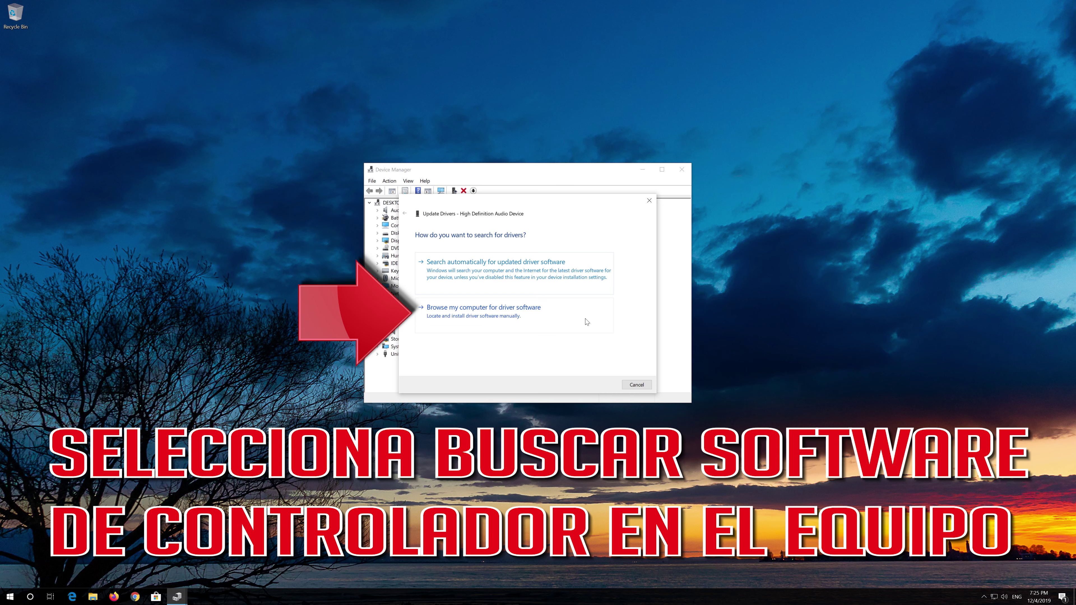
click(492, 323)
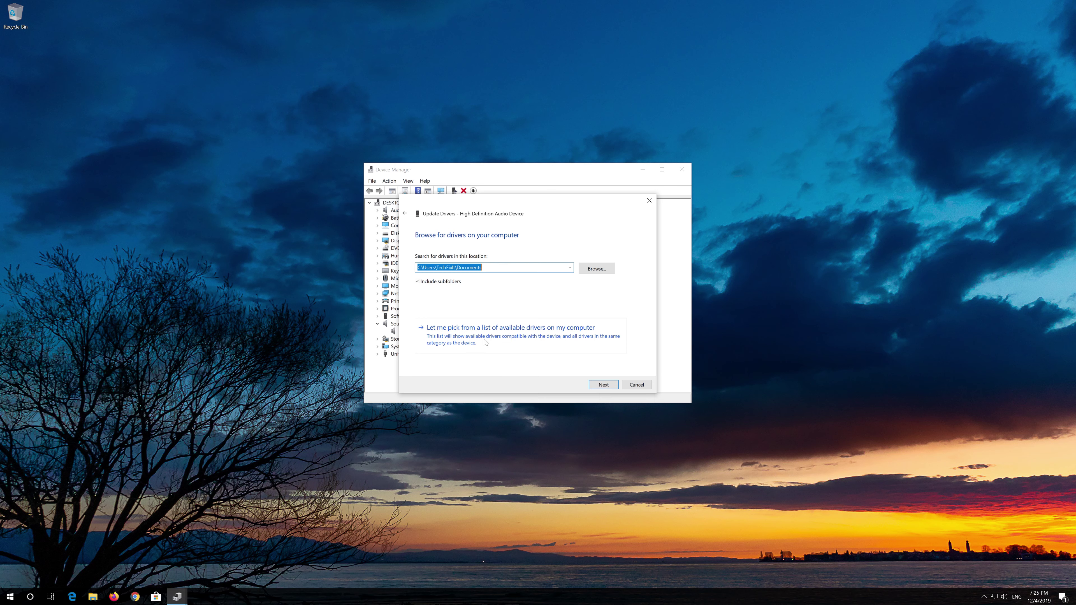
click(523, 344)
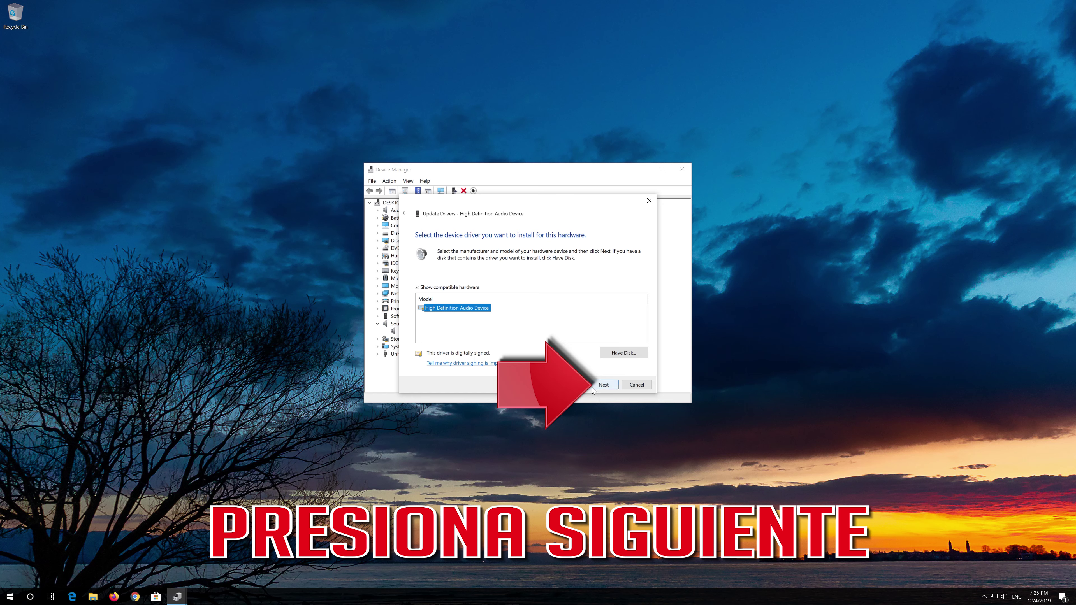
click(604, 386)
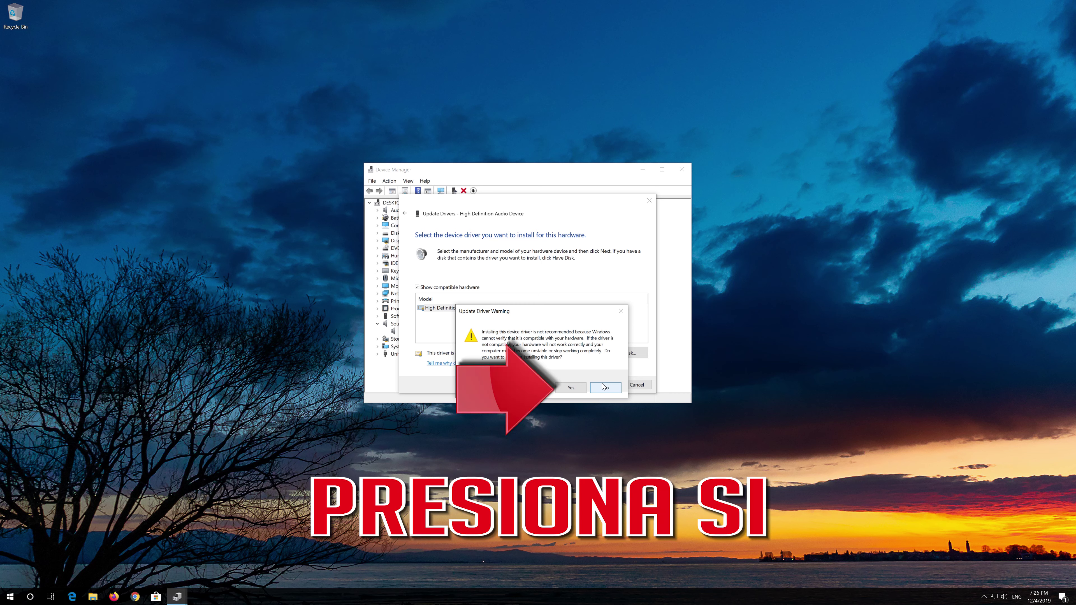
click(562, 388)
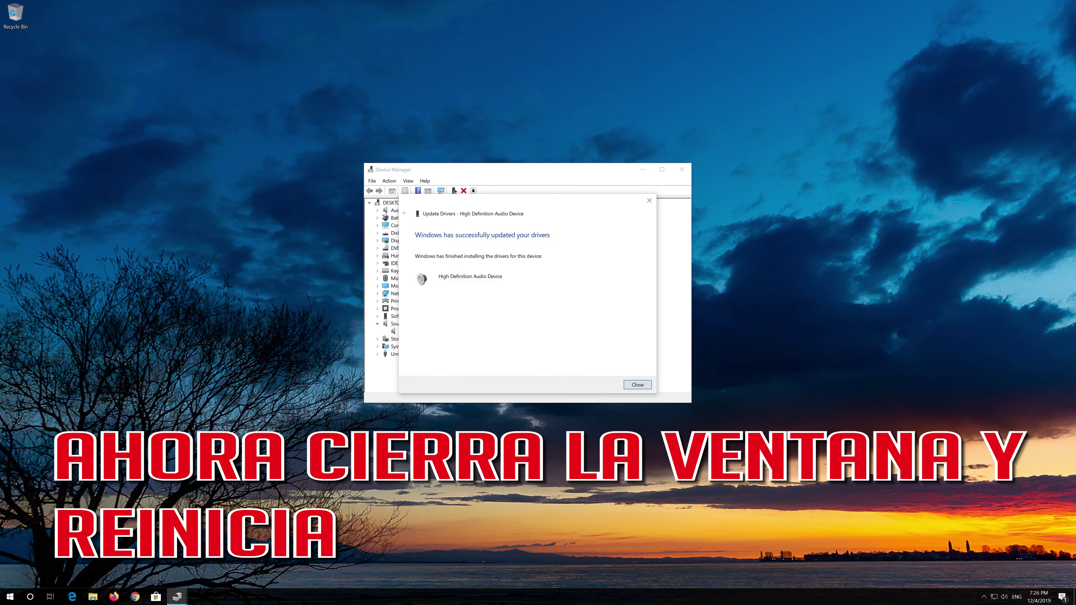
click(638, 386)
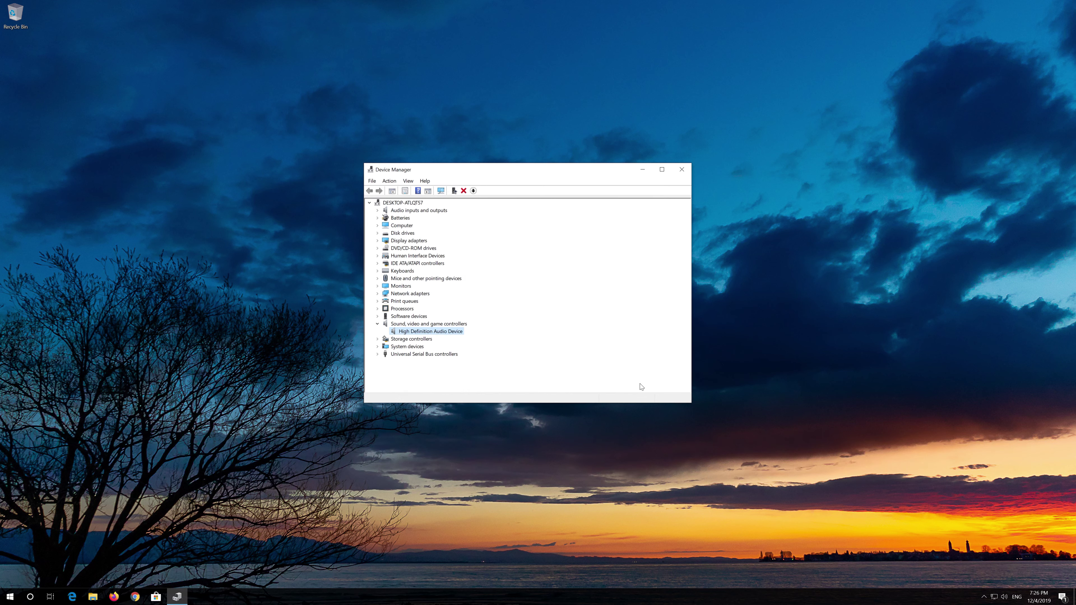
Close Device Manager and restart the computer.
click(682, 169)
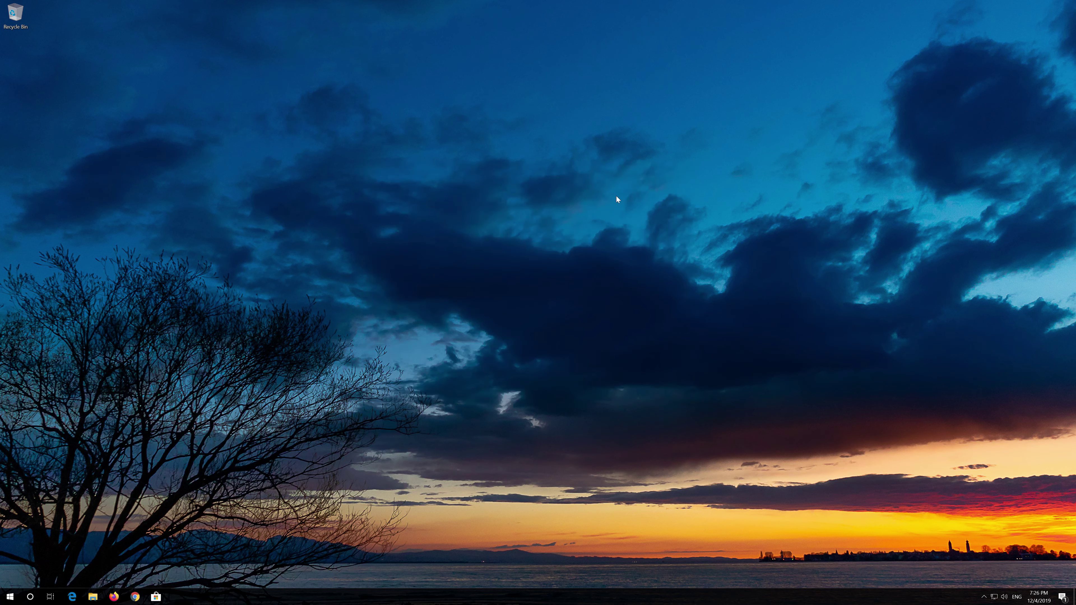
click(9, 597)
click(7, 581)
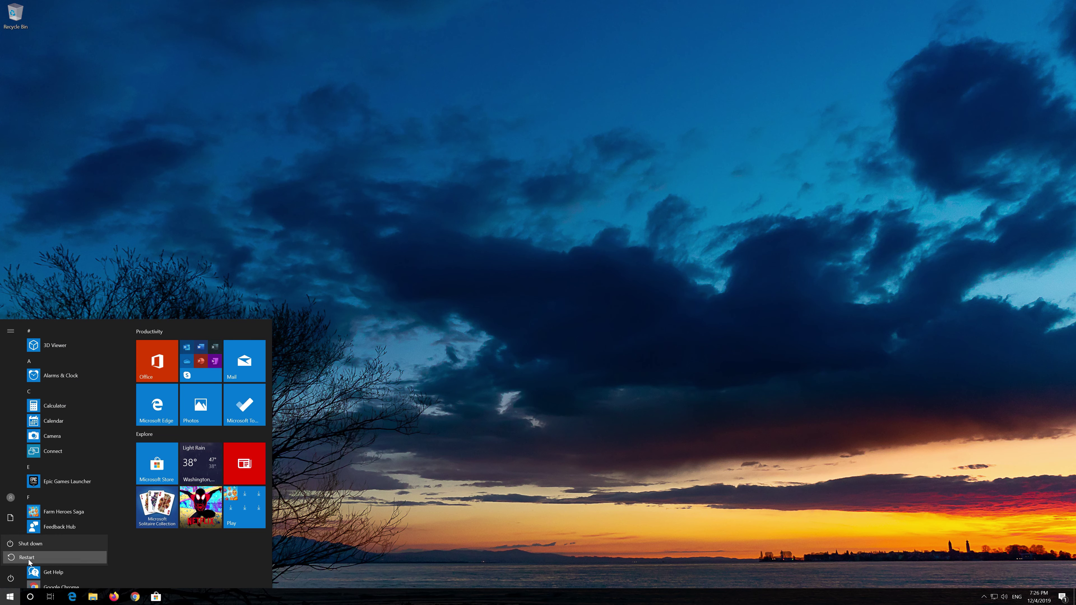
click(26, 557)
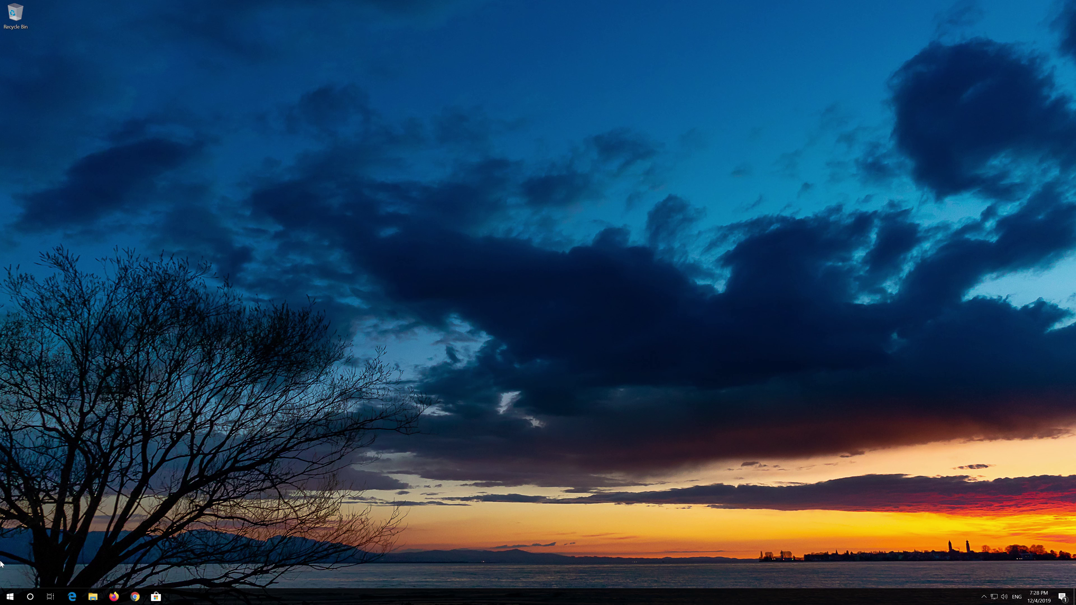
Open the Sound page of the System settings in Windows Settings.
click(9, 597)
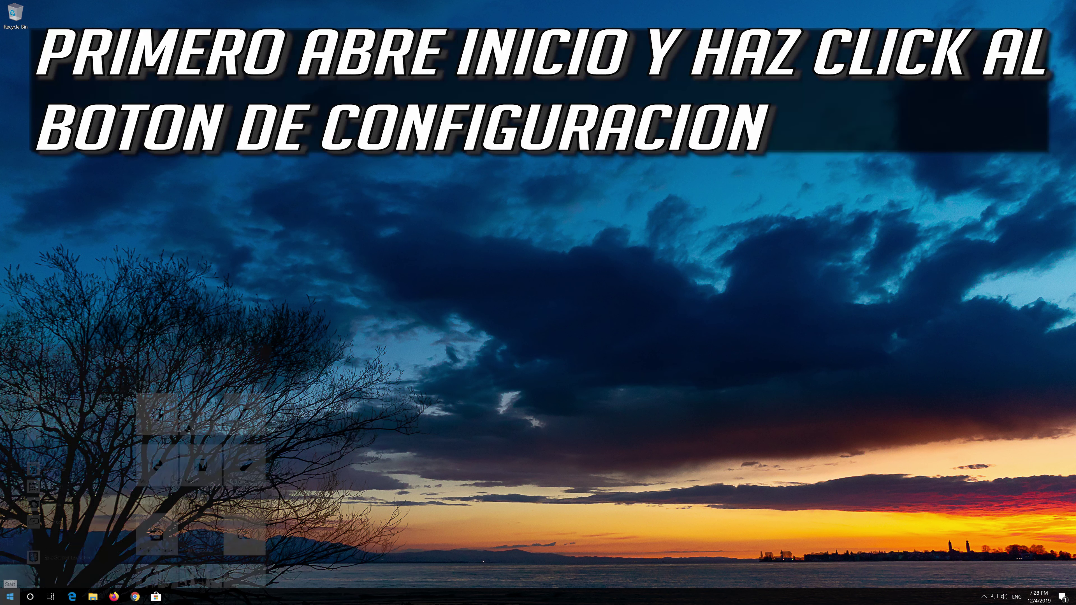
mouse_move(11, 559)
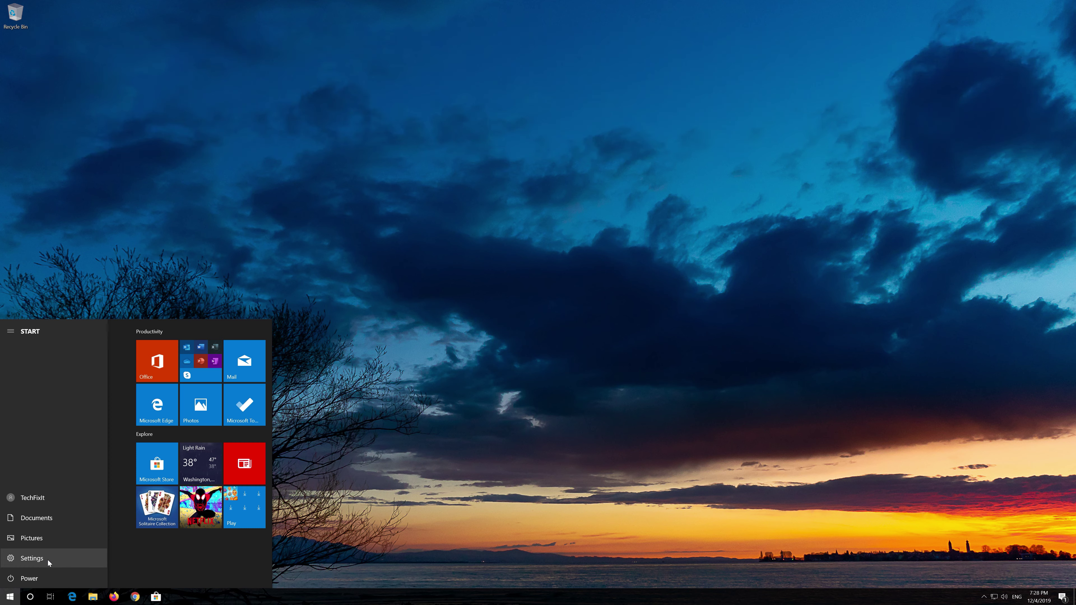
click(48, 561)
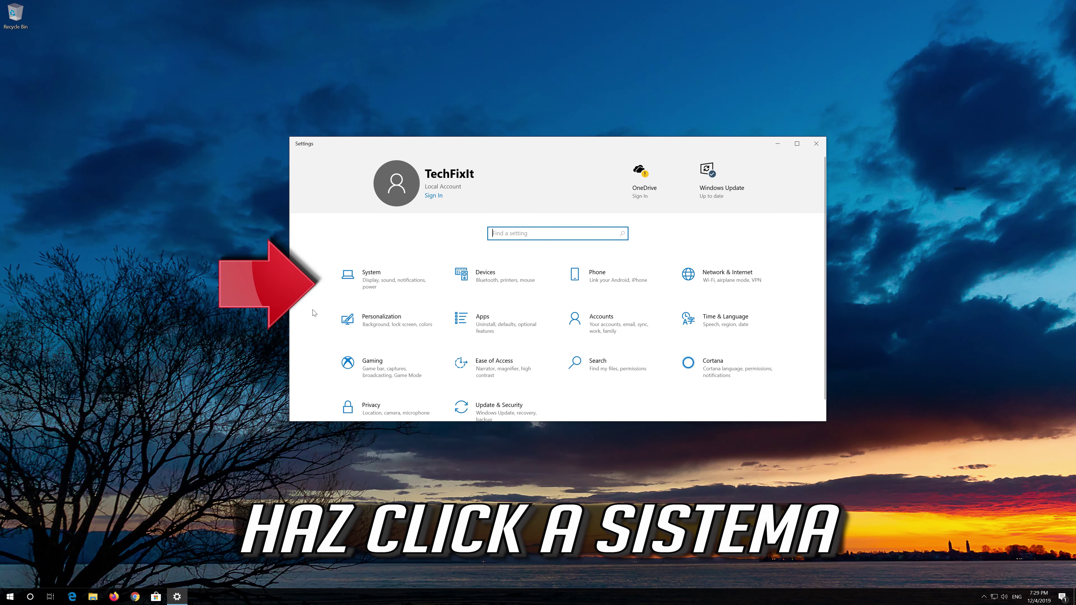
click(389, 286)
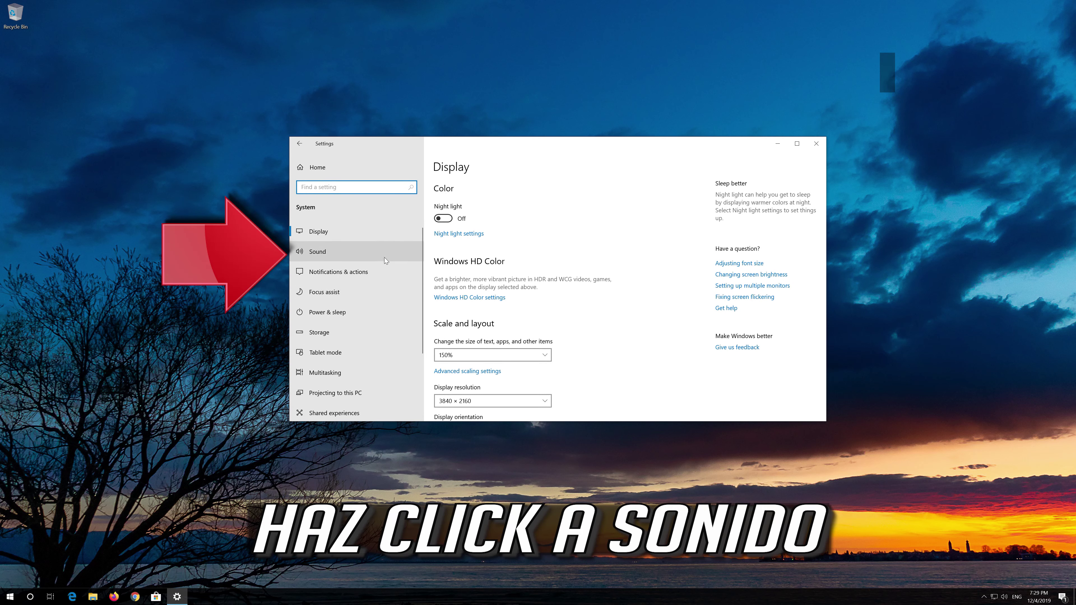
click(348, 253)
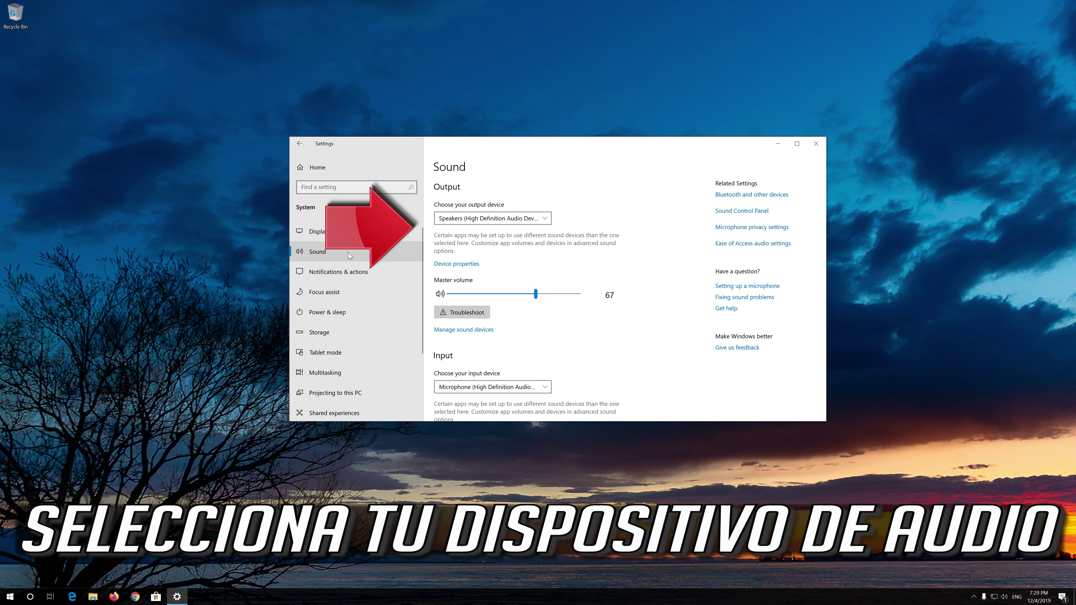
Choose Speakers (High Definition Audio Device) as the output device and run its troubleshooter.
click(469, 221)
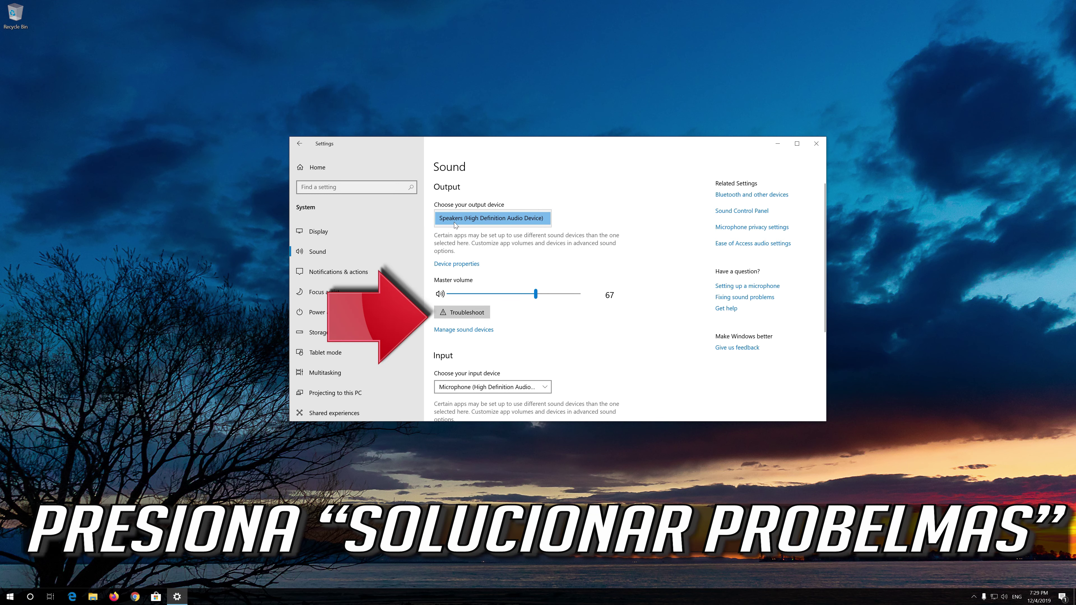
click(464, 313)
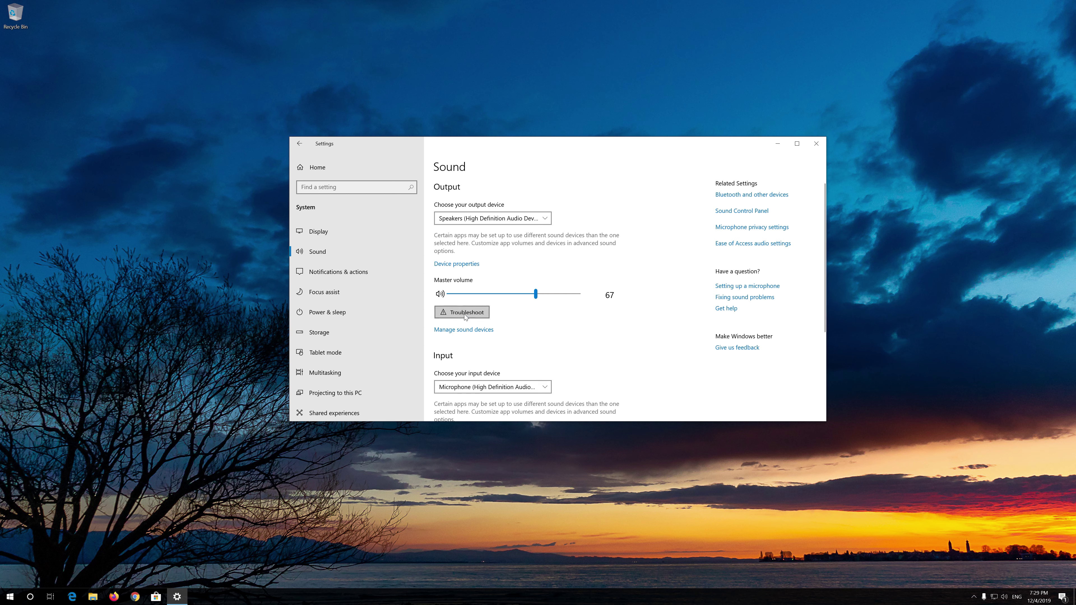
click(464, 314)
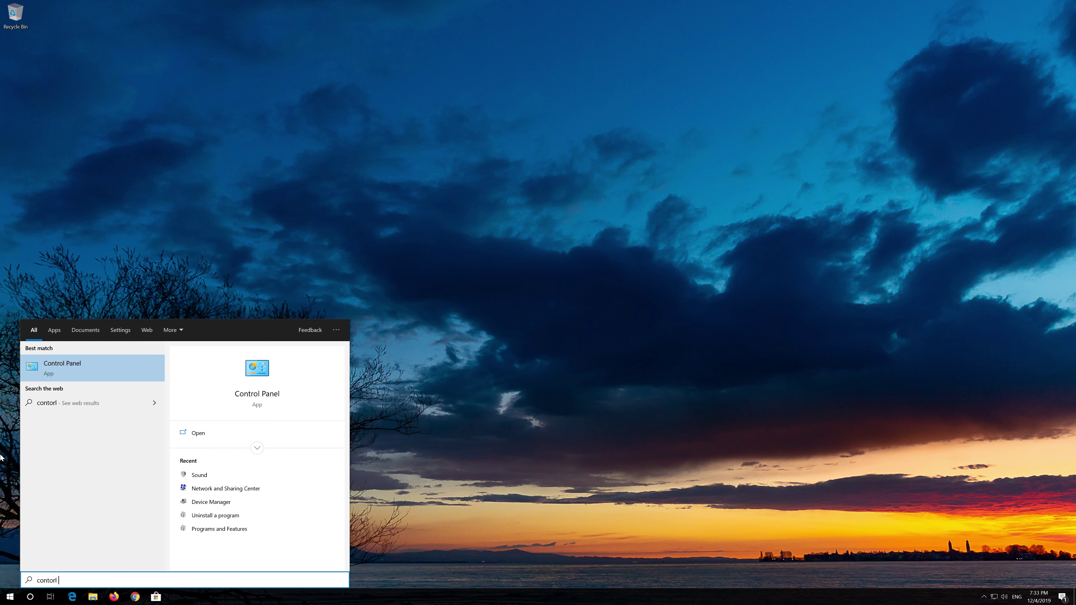
Find and open Control Panel, open the Sound dialog from Hardware and Sound, and place it over the Control Panel window.
text(panel)
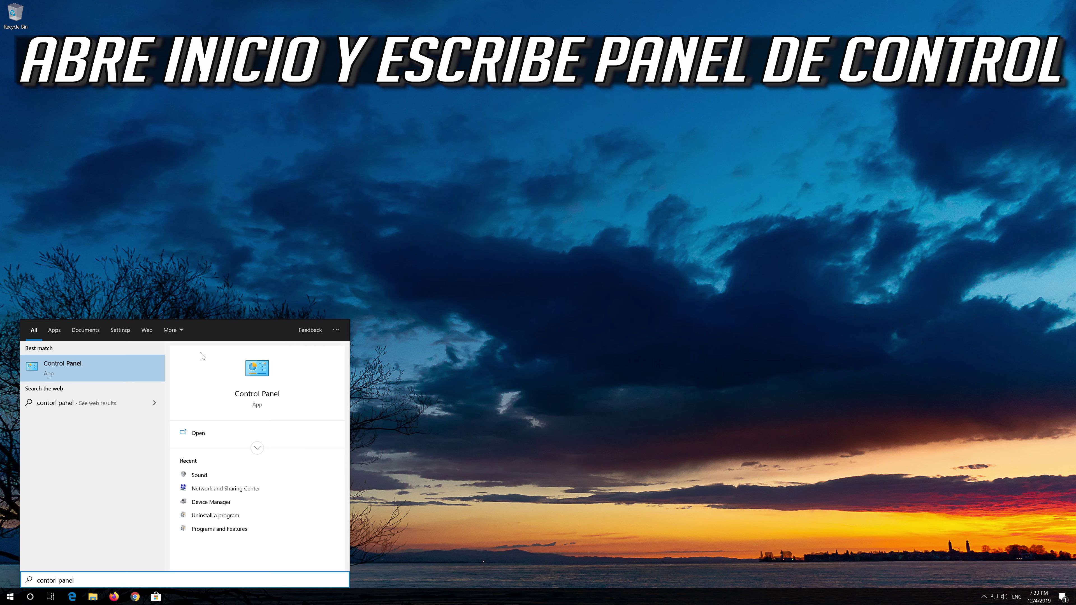
click(96, 370)
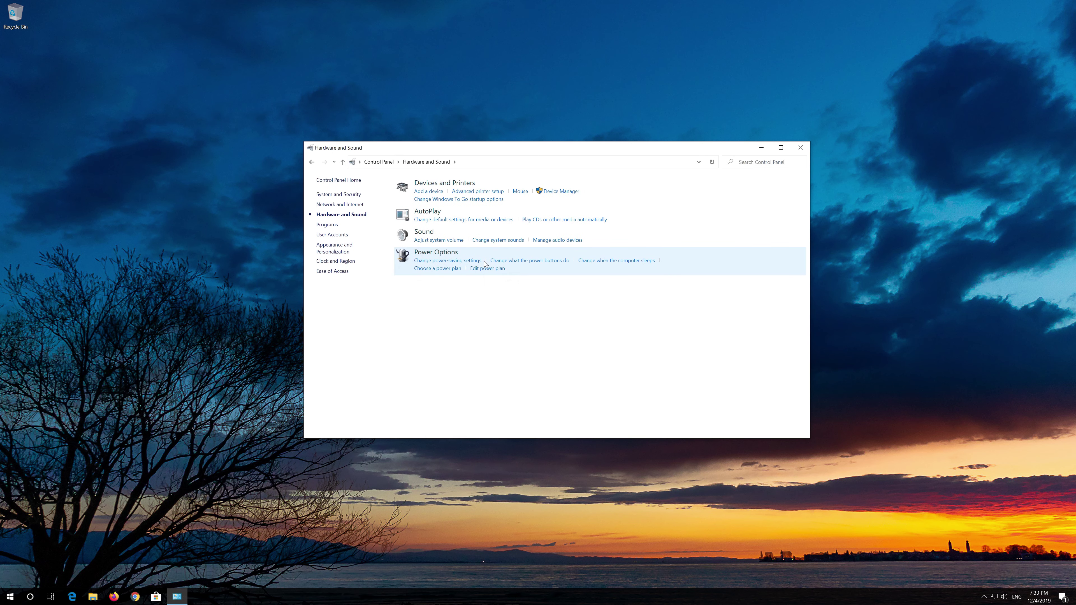
click(430, 234)
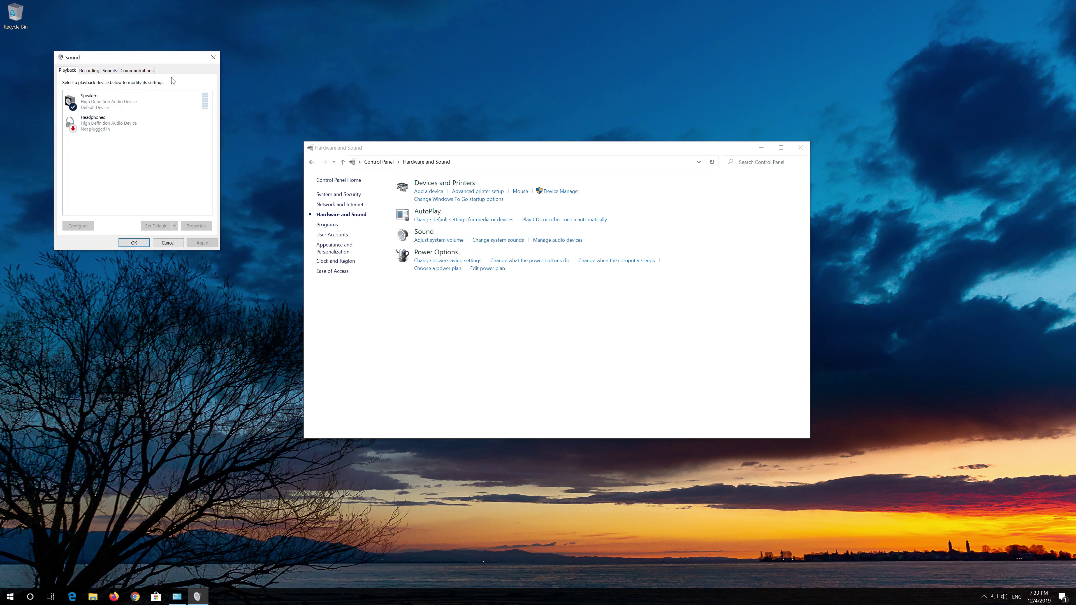
drag(153, 59, 533, 162)
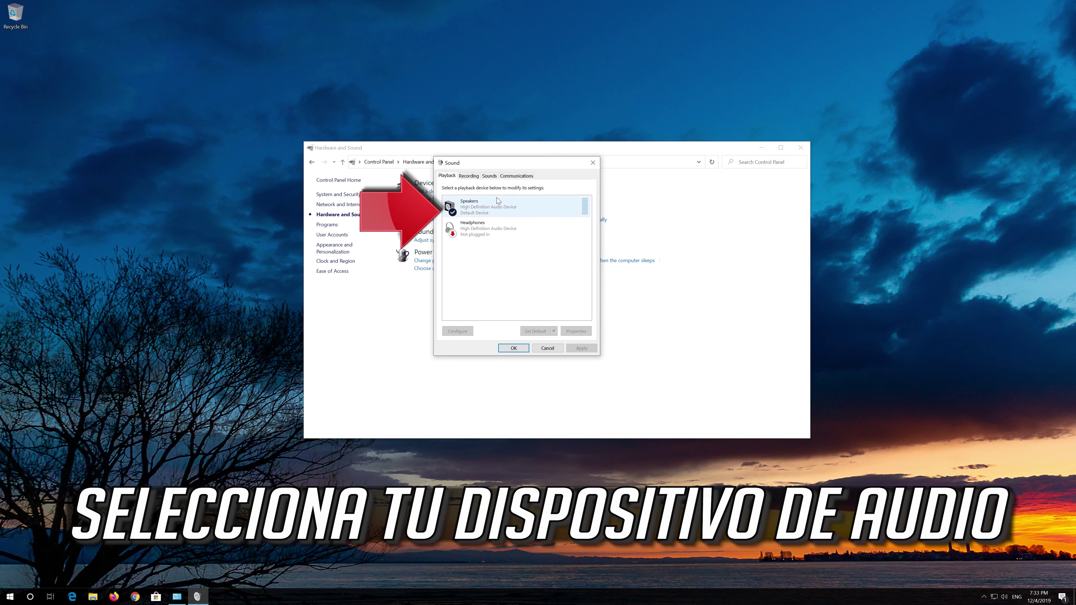
Toggle the Disable all enhancements option in the properties of the Speakers playback device and apply the change.
click(513, 211)
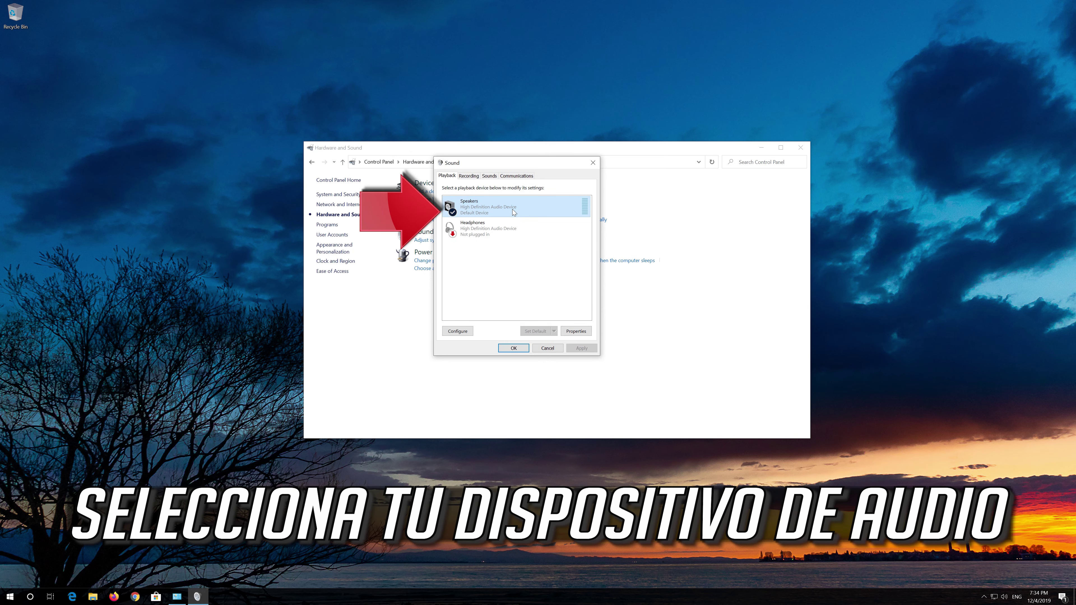
right_click(513, 210)
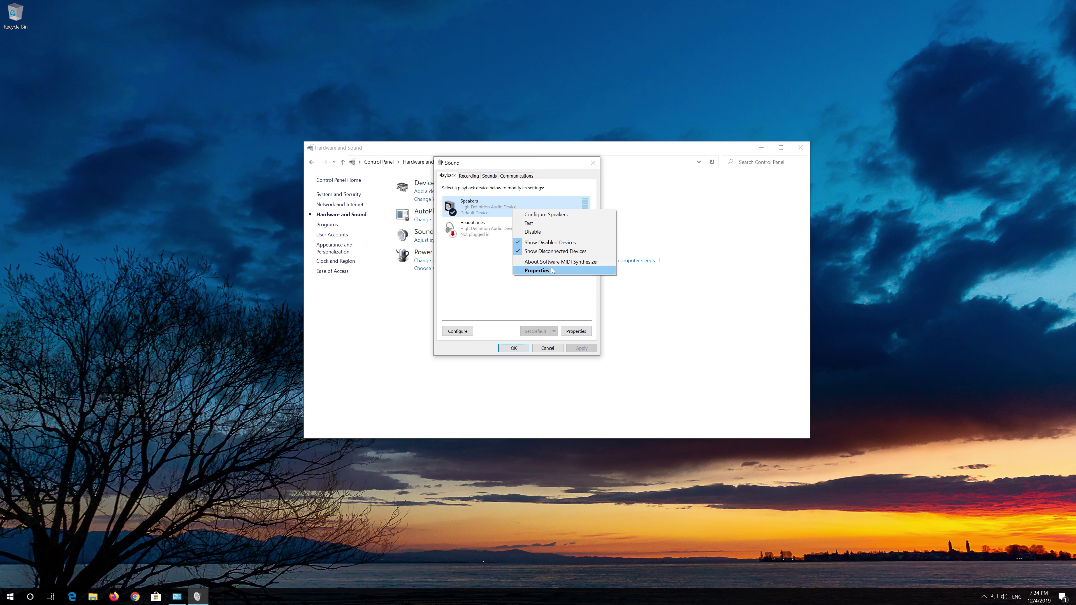
click(571, 270)
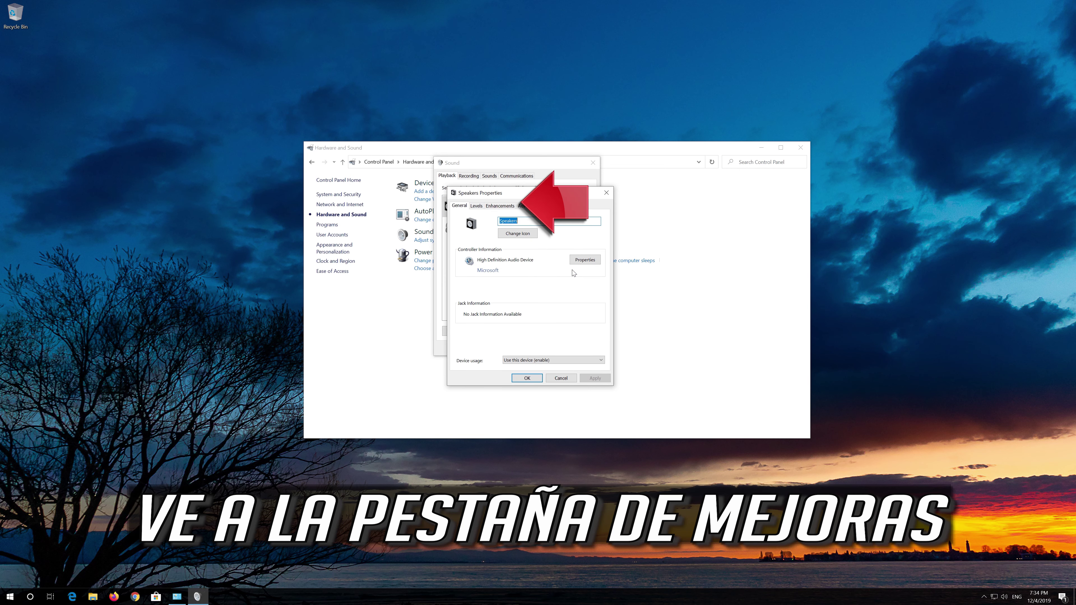
click(512, 207)
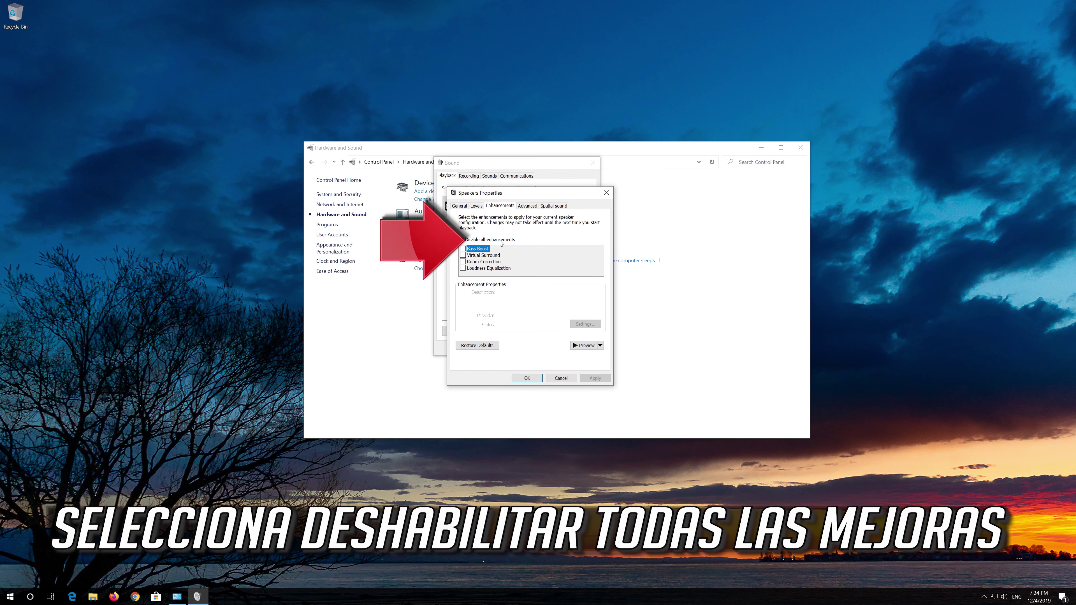
click(464, 240)
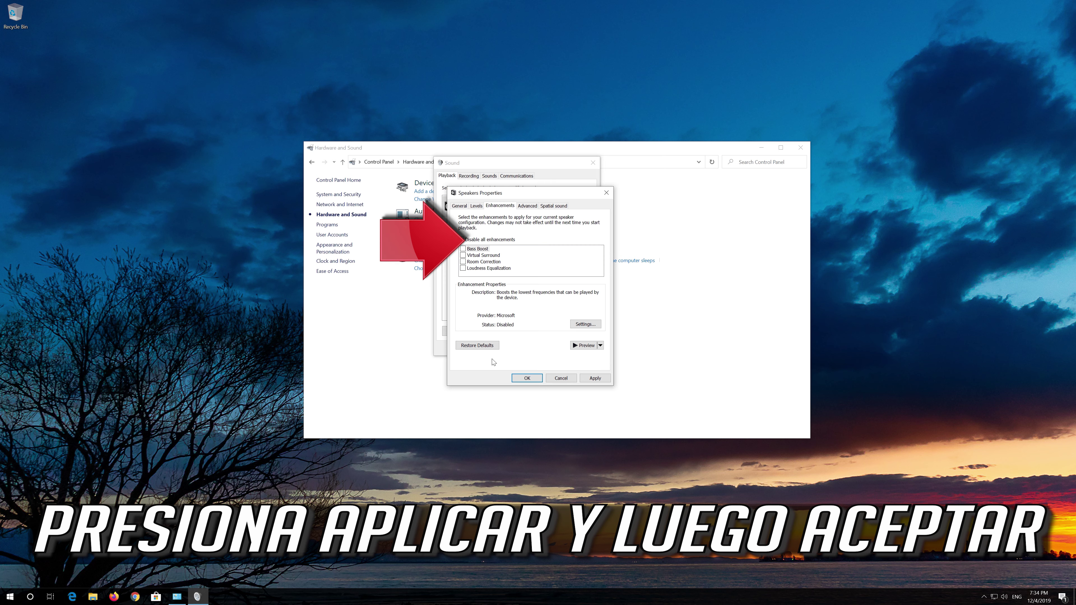
click(605, 378)
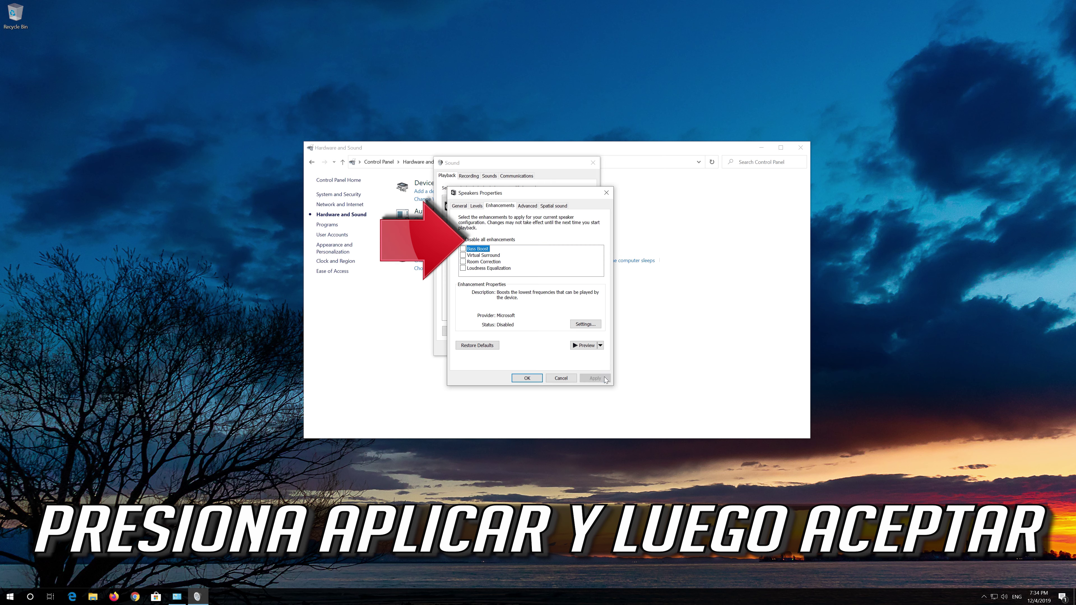
click(524, 379)
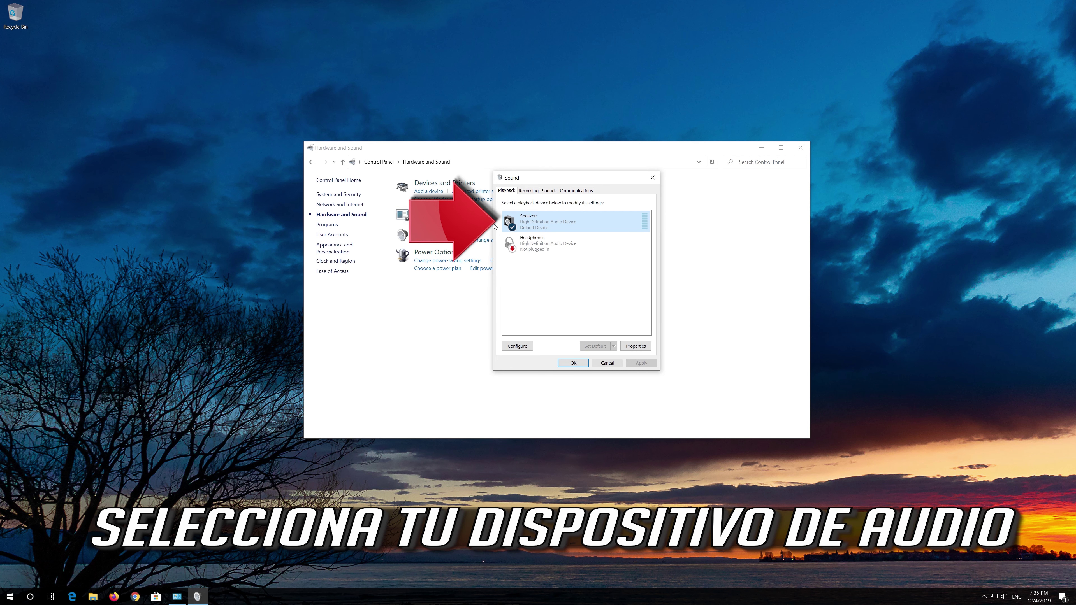
Check the default format in the advanced properties of the Speakers, and accept and close both sound dialogs.
right_click(565, 221)
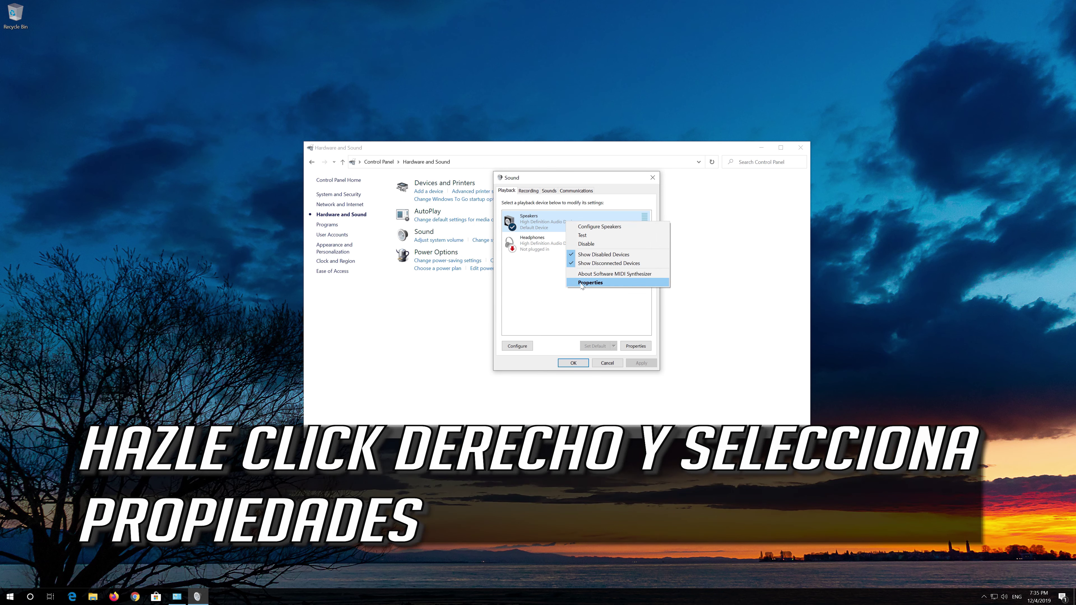
click(614, 283)
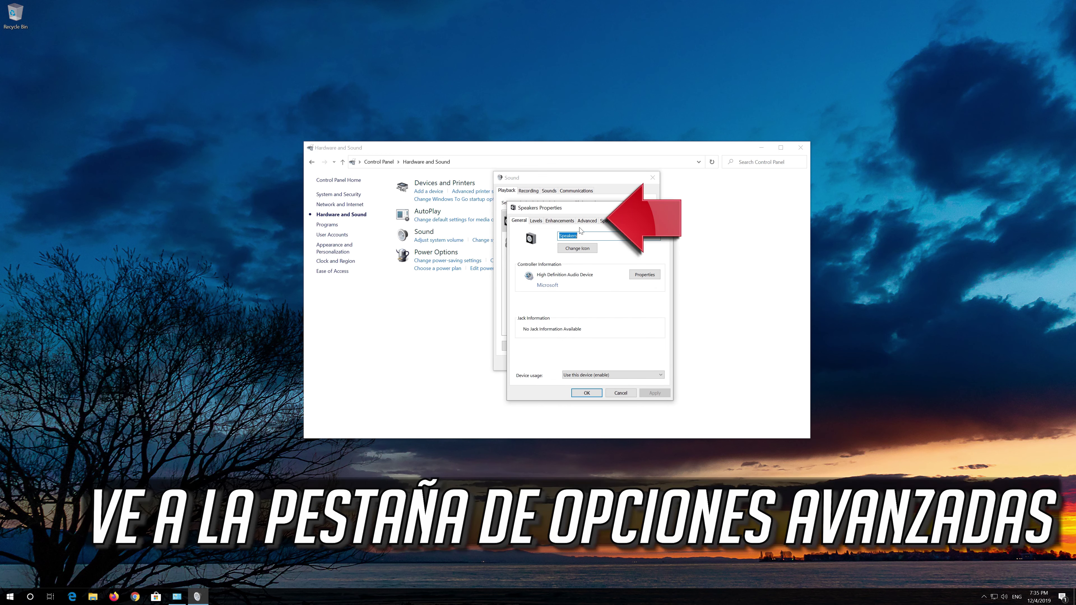
click(589, 222)
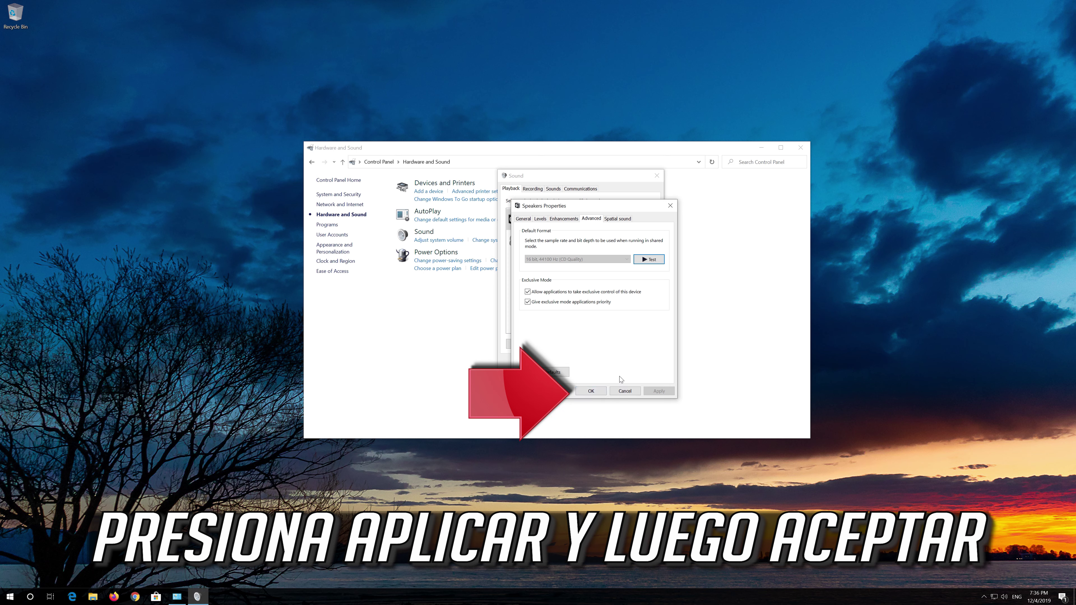
click(579, 393)
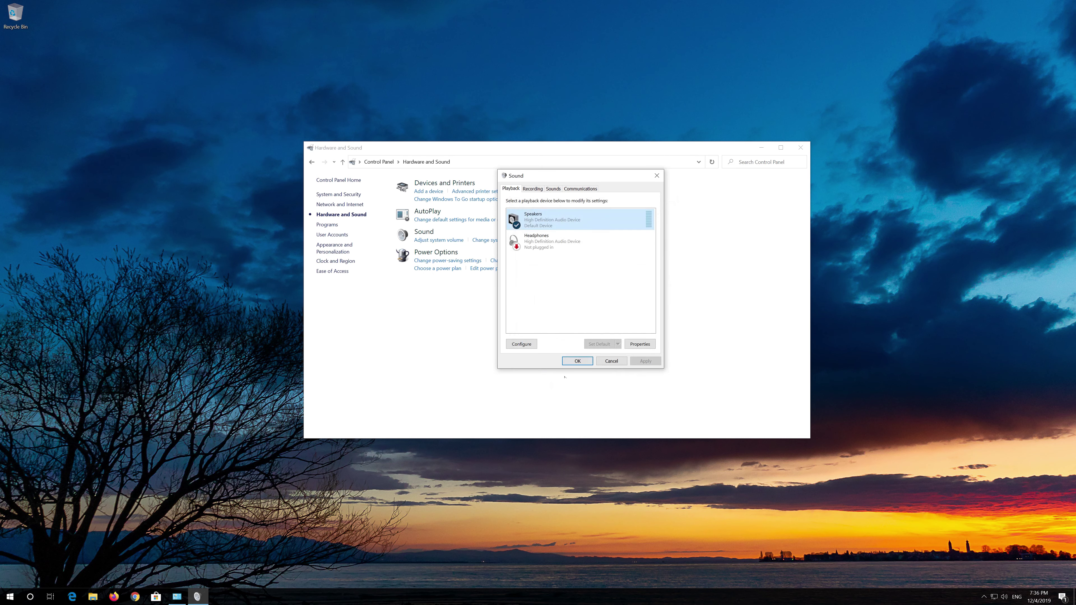
click(579, 361)
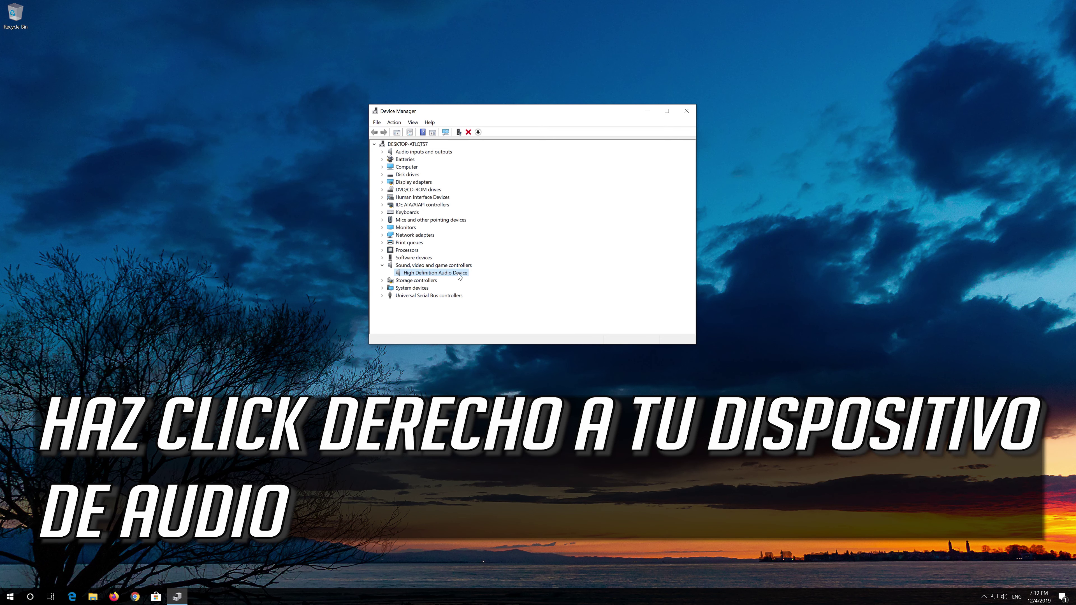
Uninstall the High Definition Audio Device under Sound, video and game controllers in Device Manager.
right_click(442, 276)
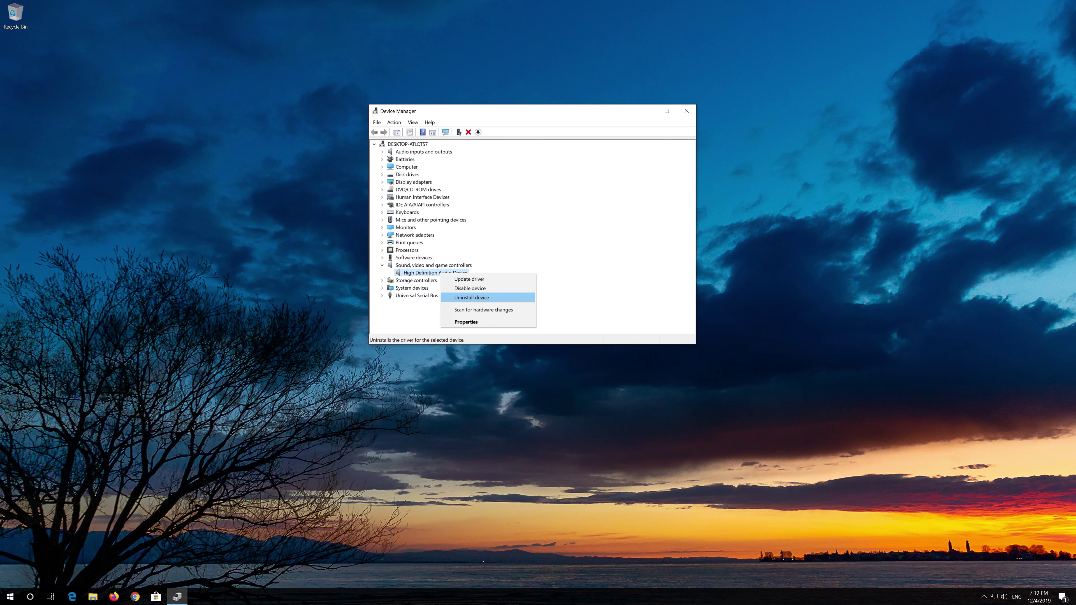
click(497, 298)
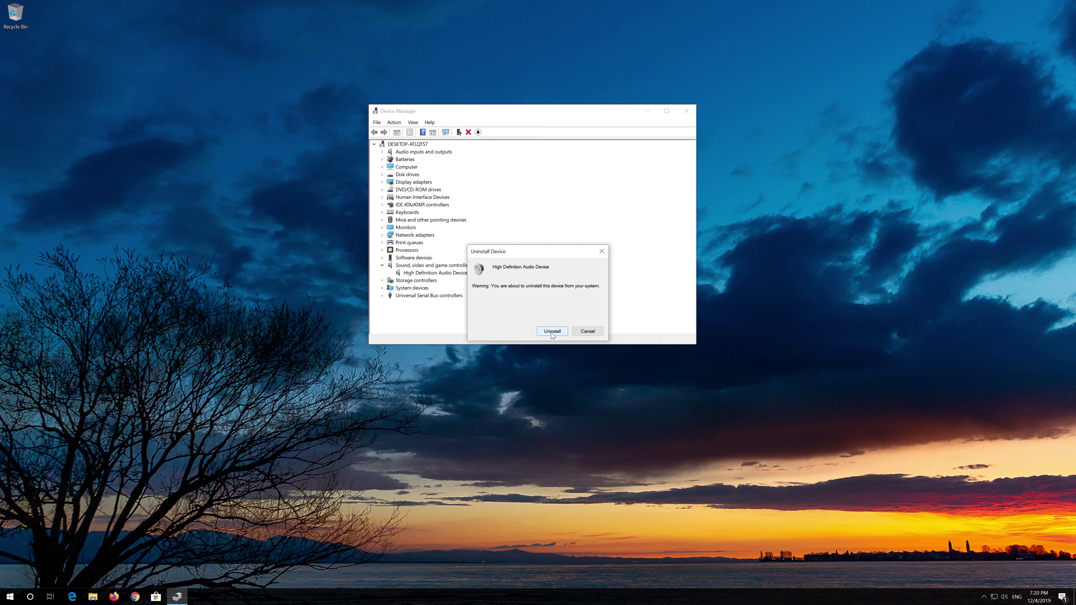
click(550, 331)
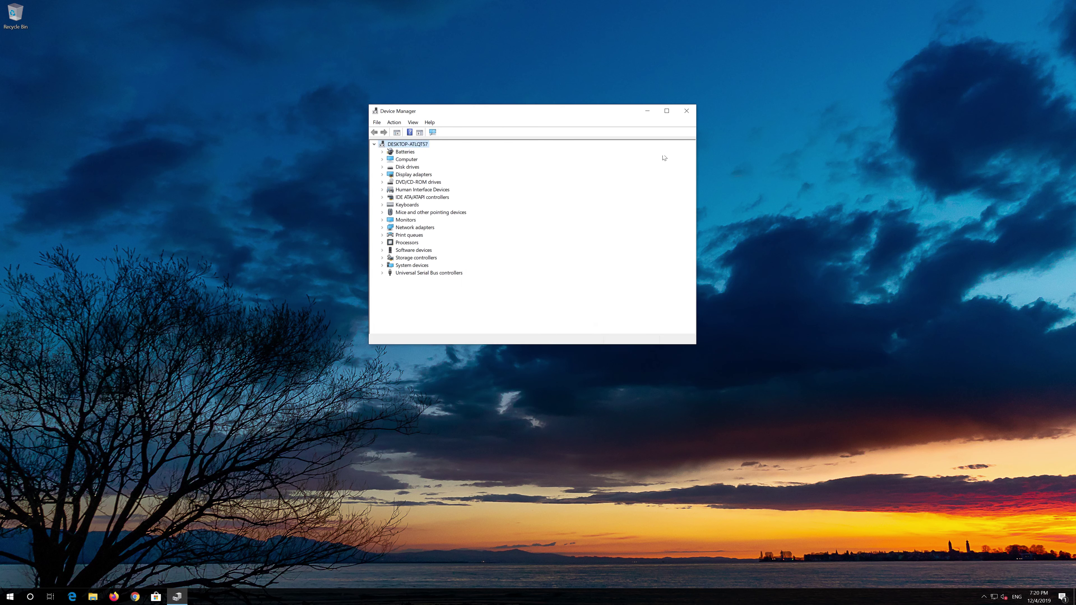
Close Device Manager and go to the computer's power options.
click(686, 112)
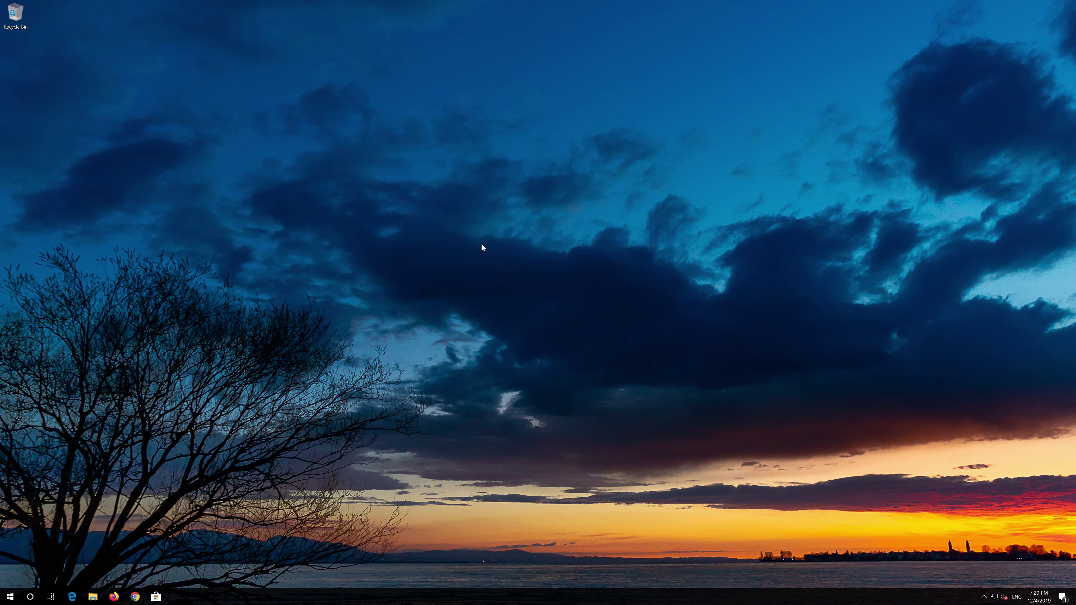
click(10, 596)
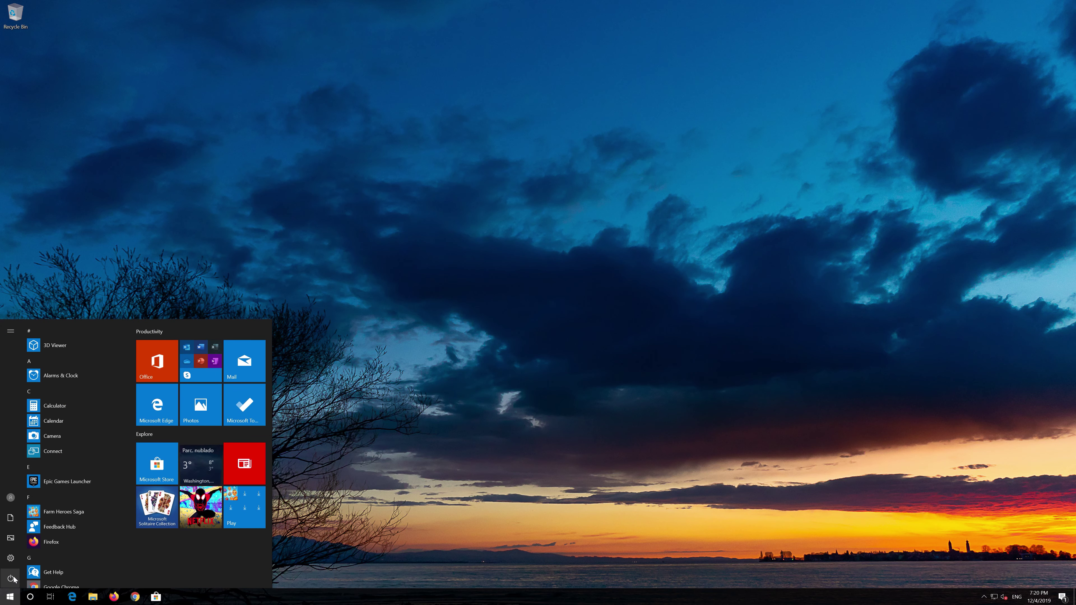
mouse_move(14, 579)
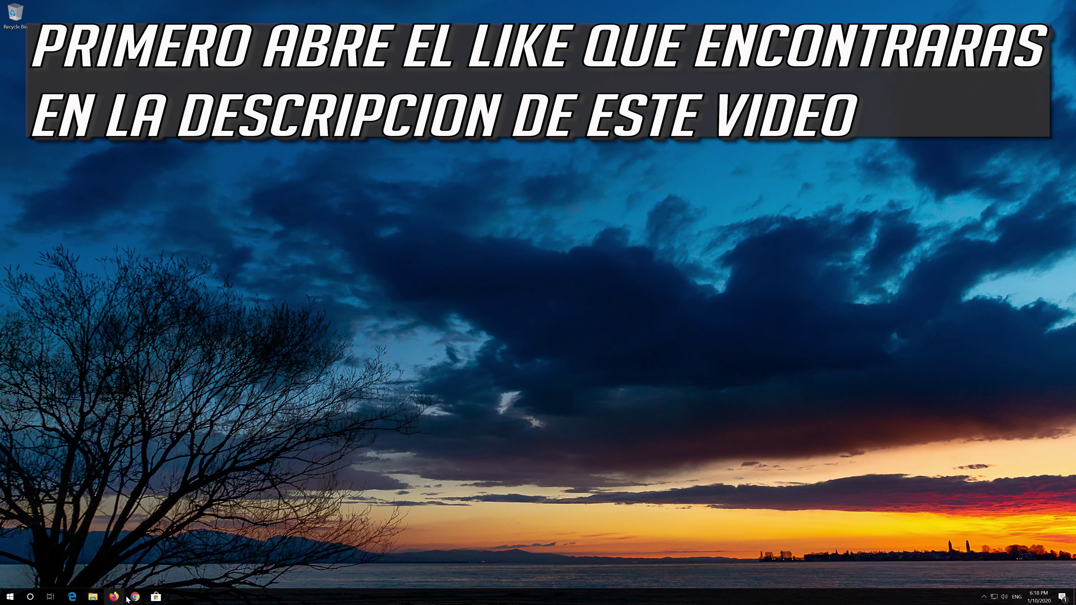
Download the media creation tool from microsoft.com/en-us/software-download/windows10 in Chrome and close the browser.
click(135, 597)
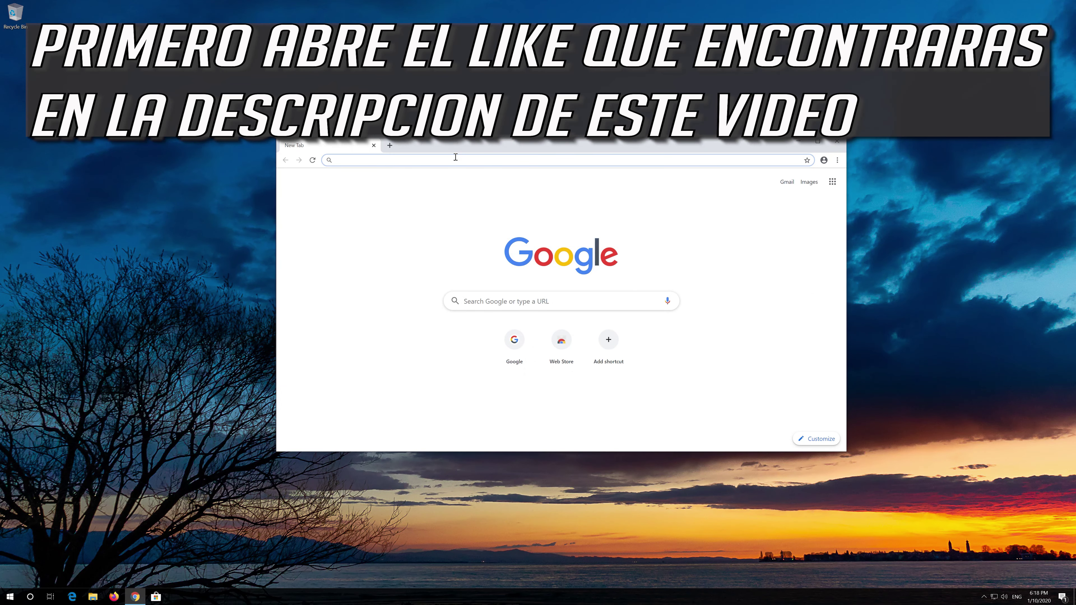
text(https://www.microsoft.com/en-us/software-download/windows10)
key(Return)
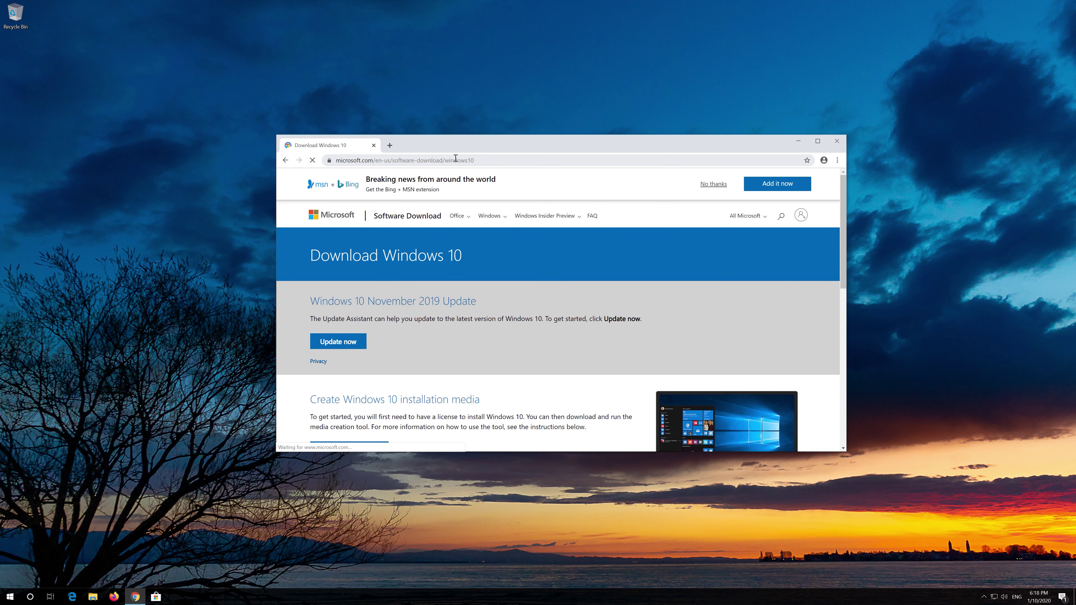
scroll(521, 328, down, 1)
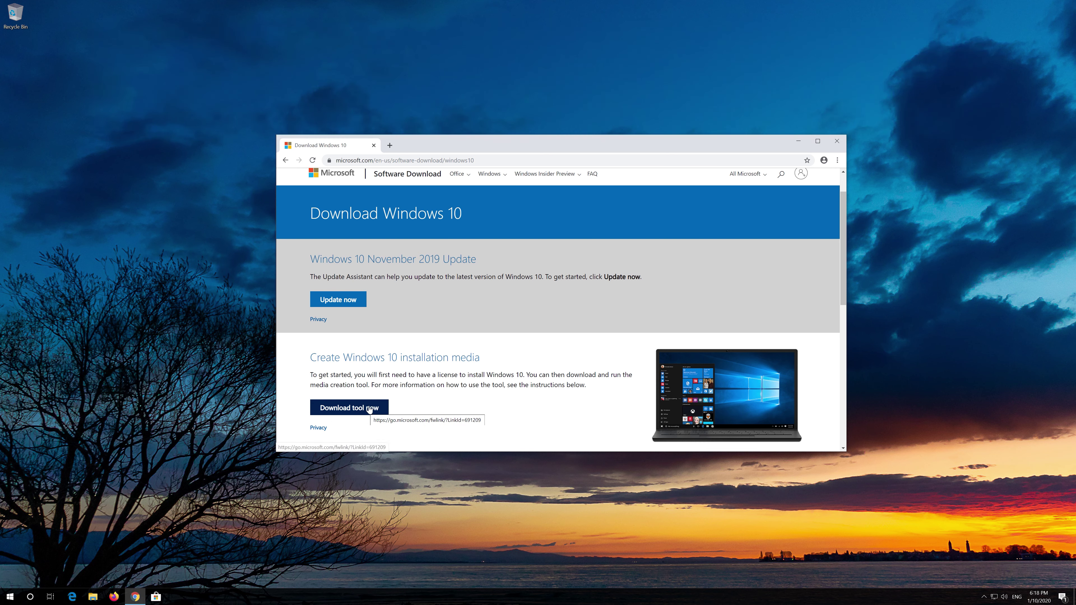
click(369, 409)
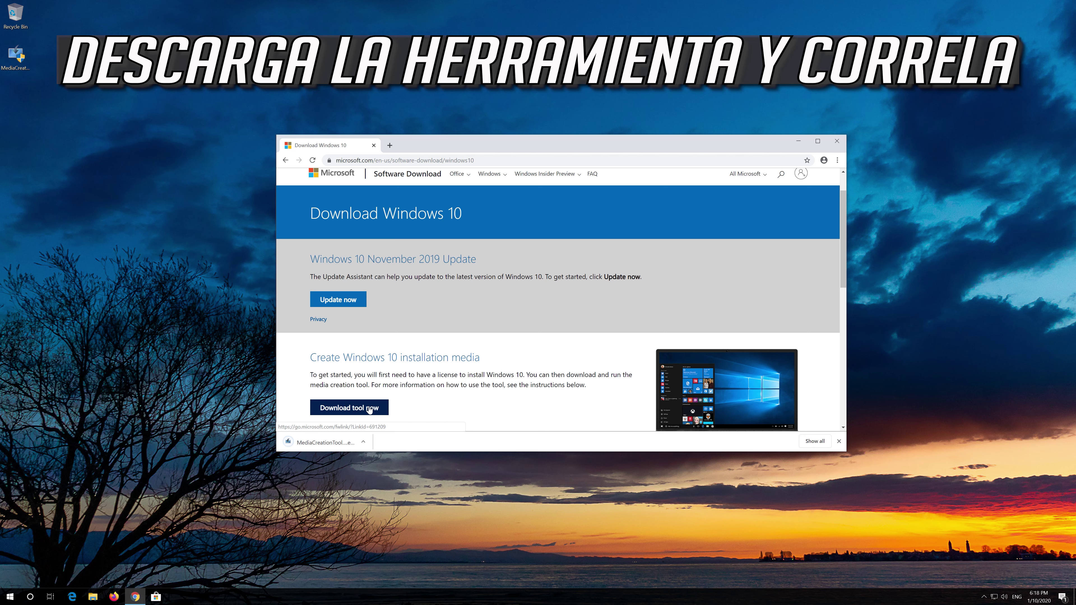
click(836, 145)
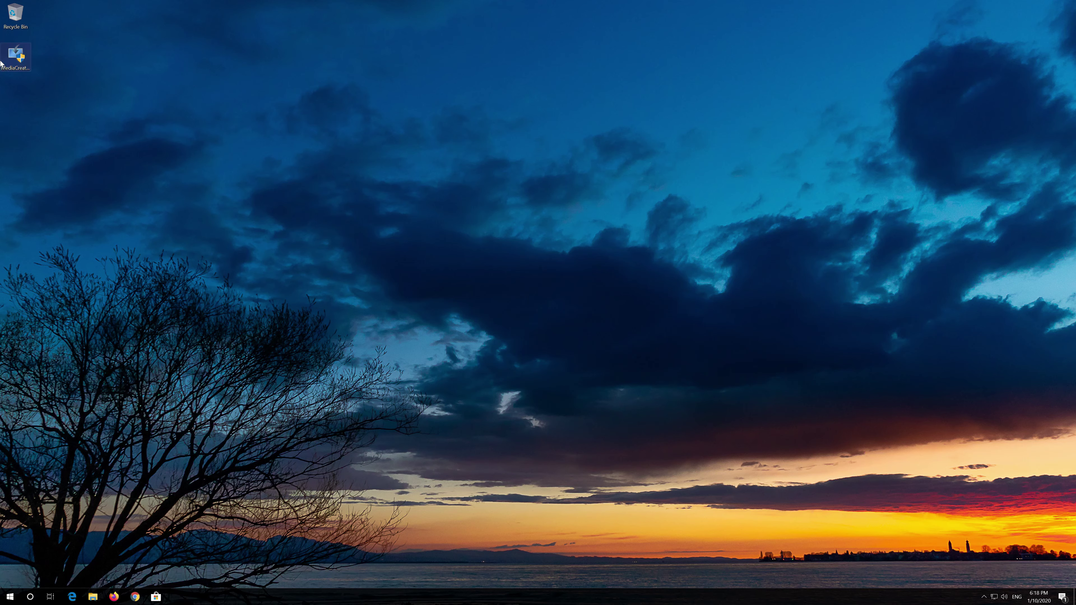
Run the downloaded media creation tool from the desktop, allow it to make changes, and accept the license terms.
double_click(17, 66)
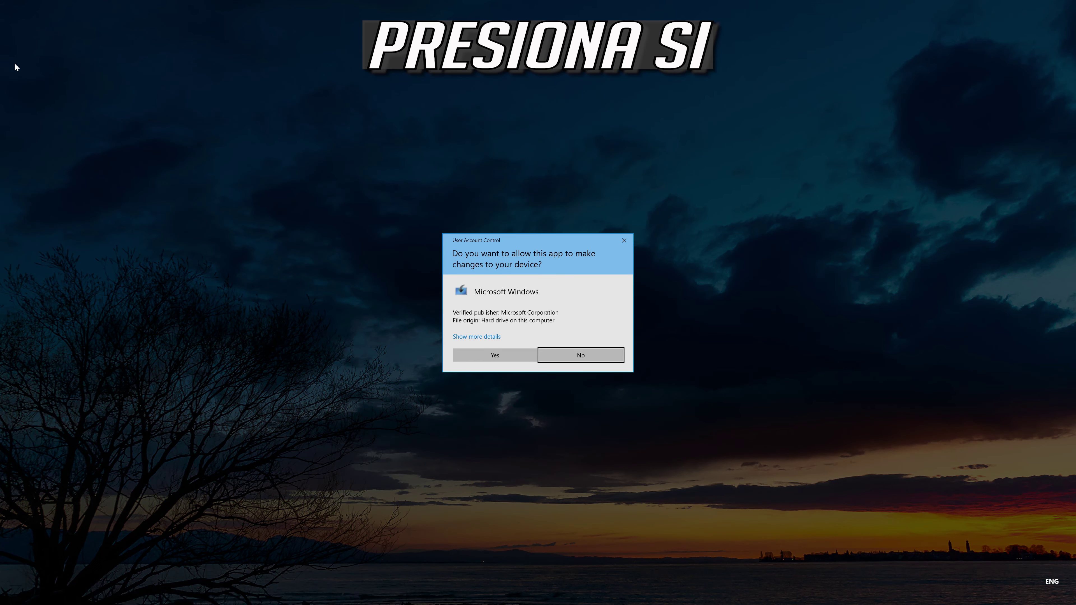
click(494, 360)
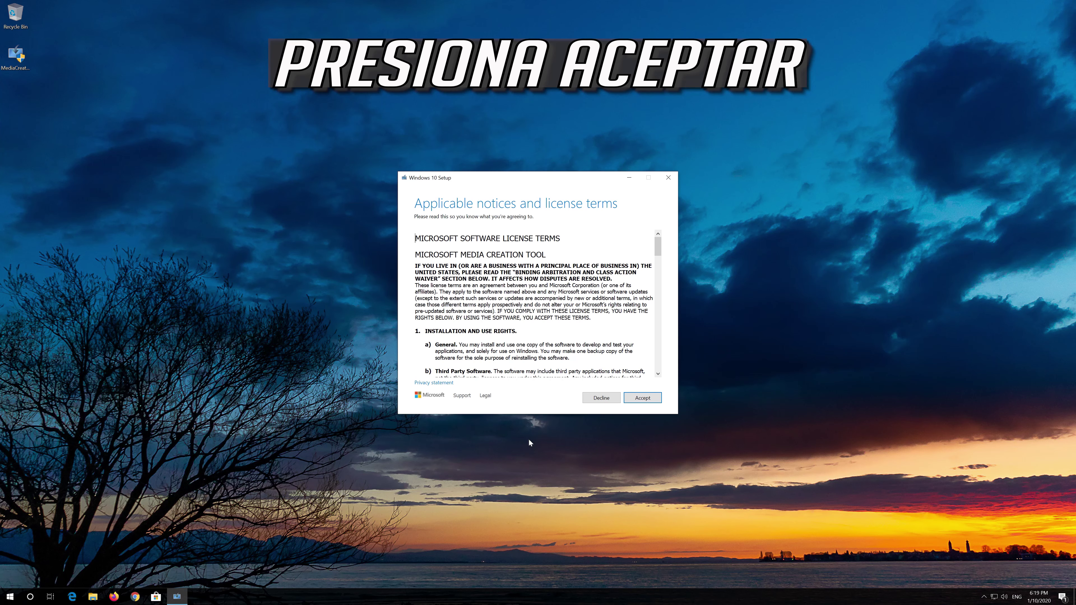
click(656, 397)
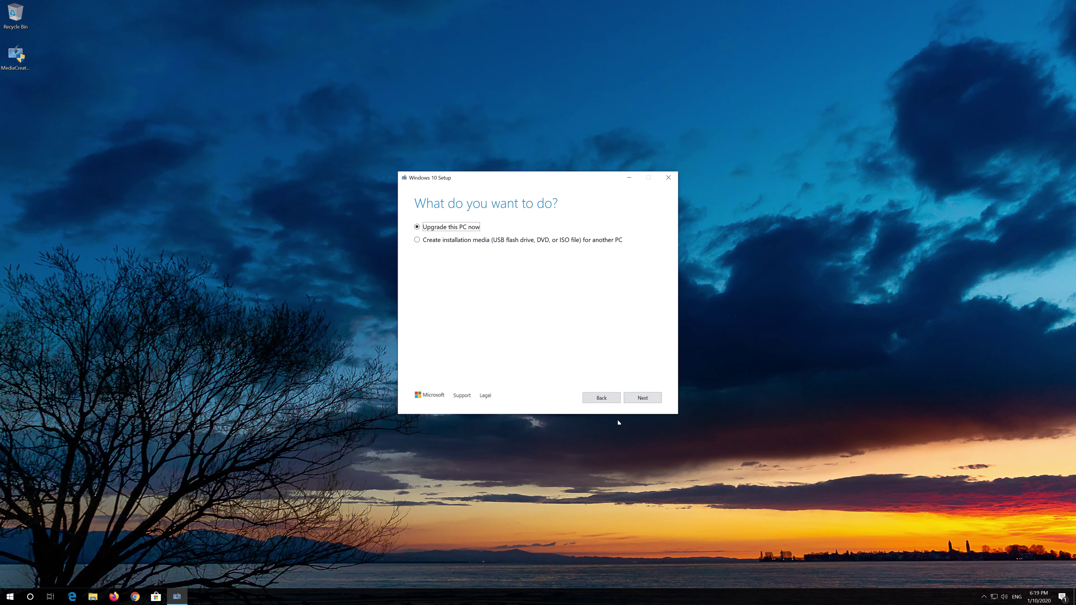
Choose to upgrade this PC now and install Windows 10 Pro, keeping personal files and apps.
click(639, 403)
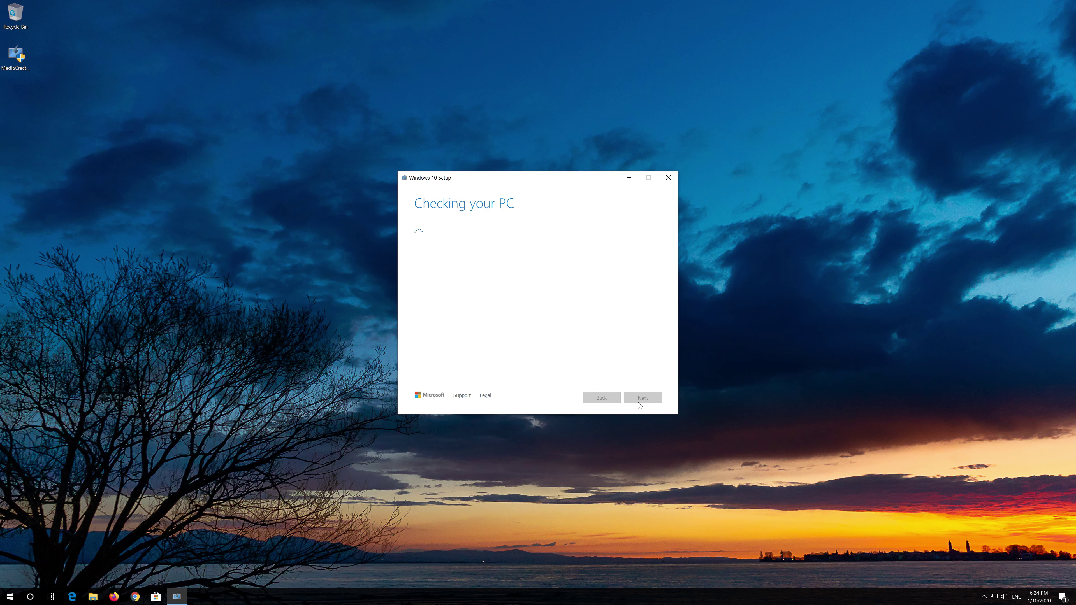
click(640, 398)
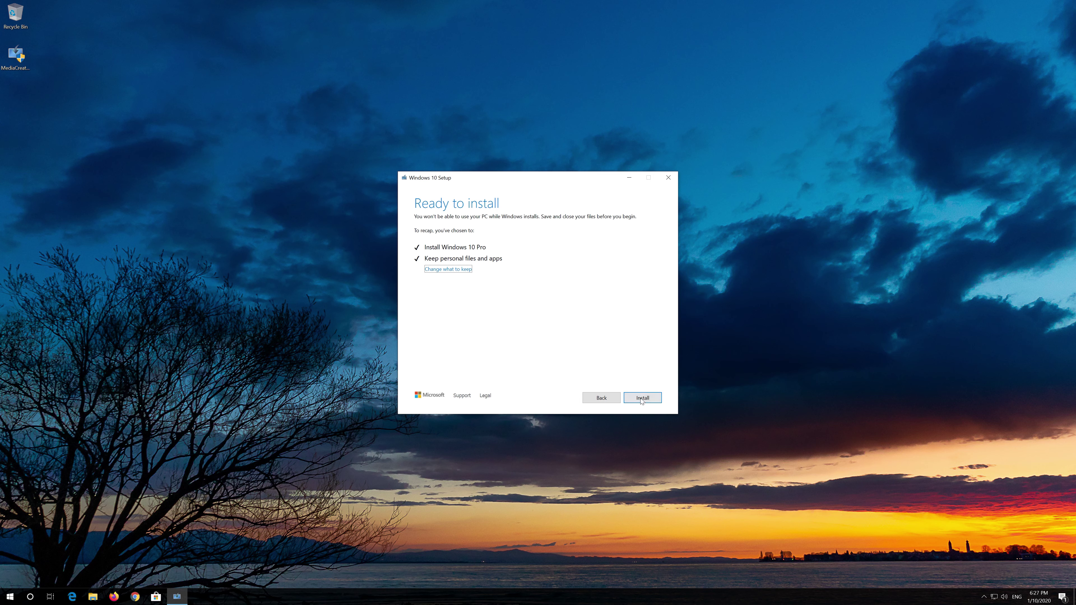
click(642, 398)
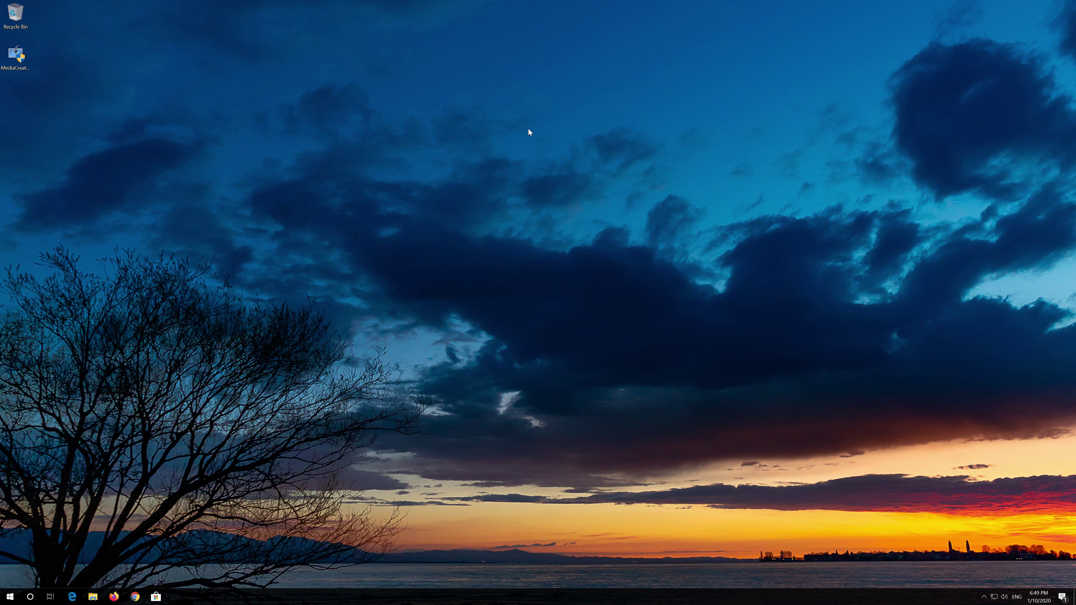
Delete MediaCreationTool1909 from the desktop and empty the Recycle Bin.
right_click(13, 67)
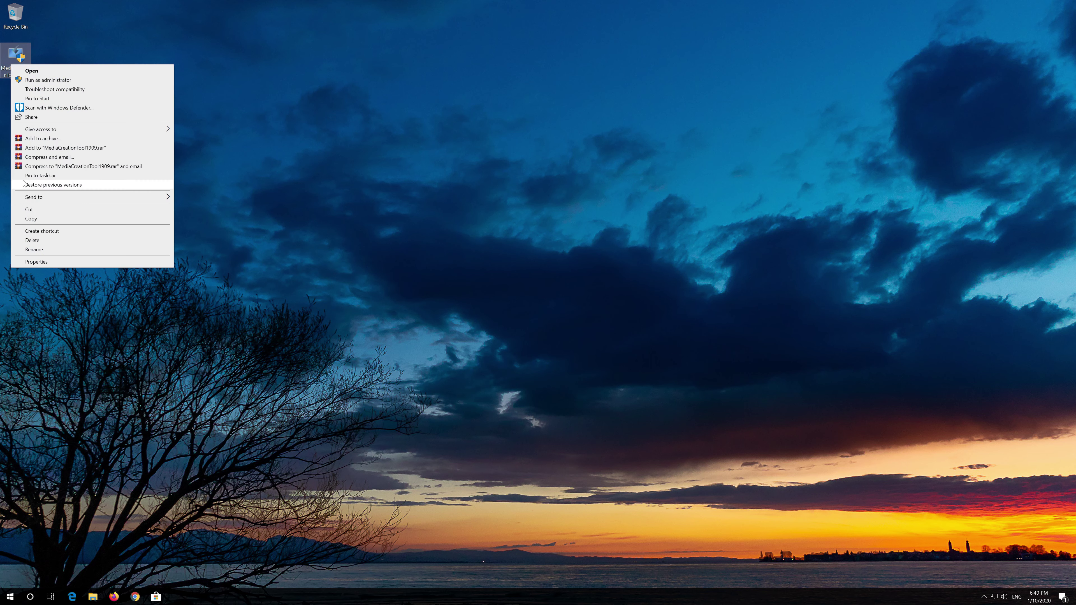
click(32, 244)
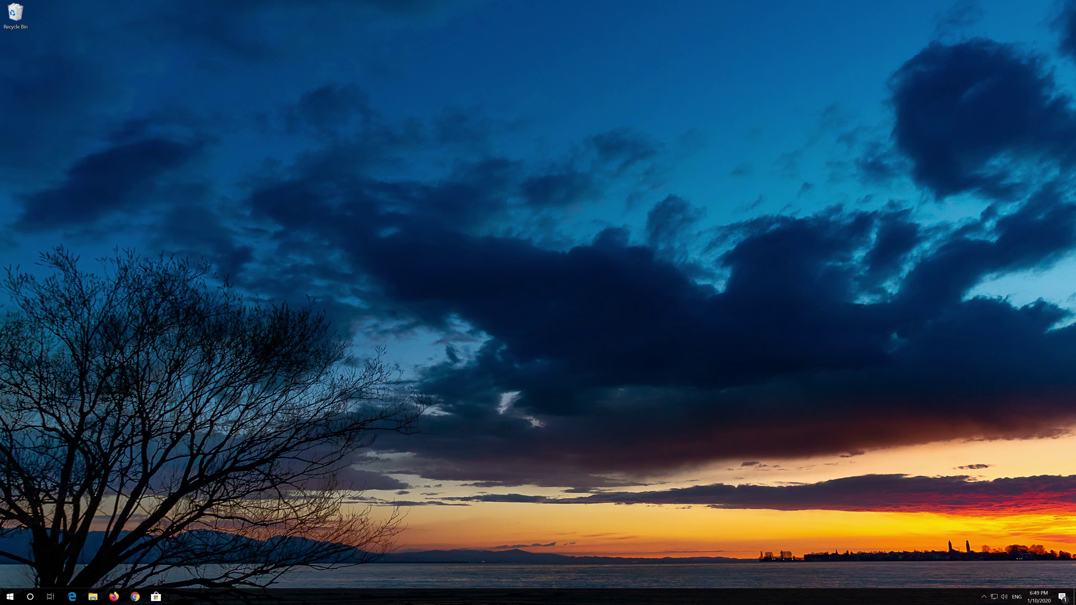
right_click(11, 11)
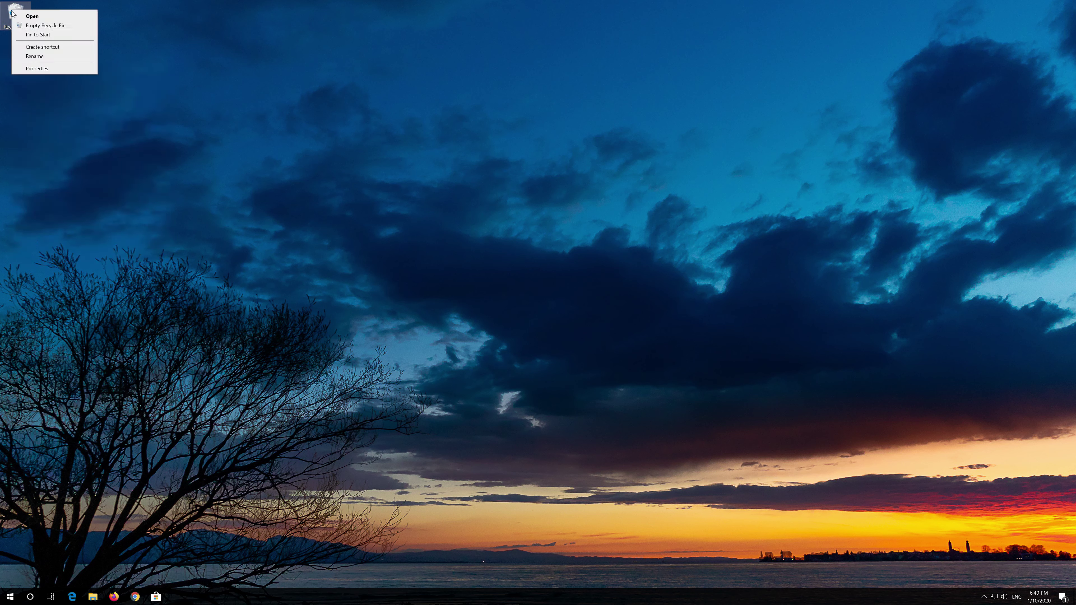
click(26, 26)
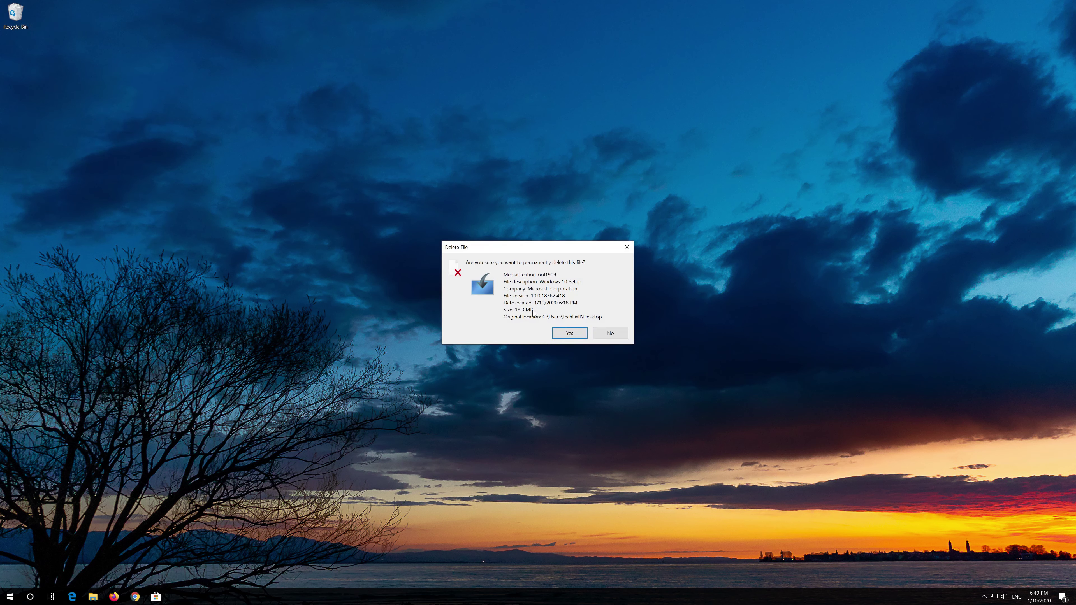
click(578, 332)
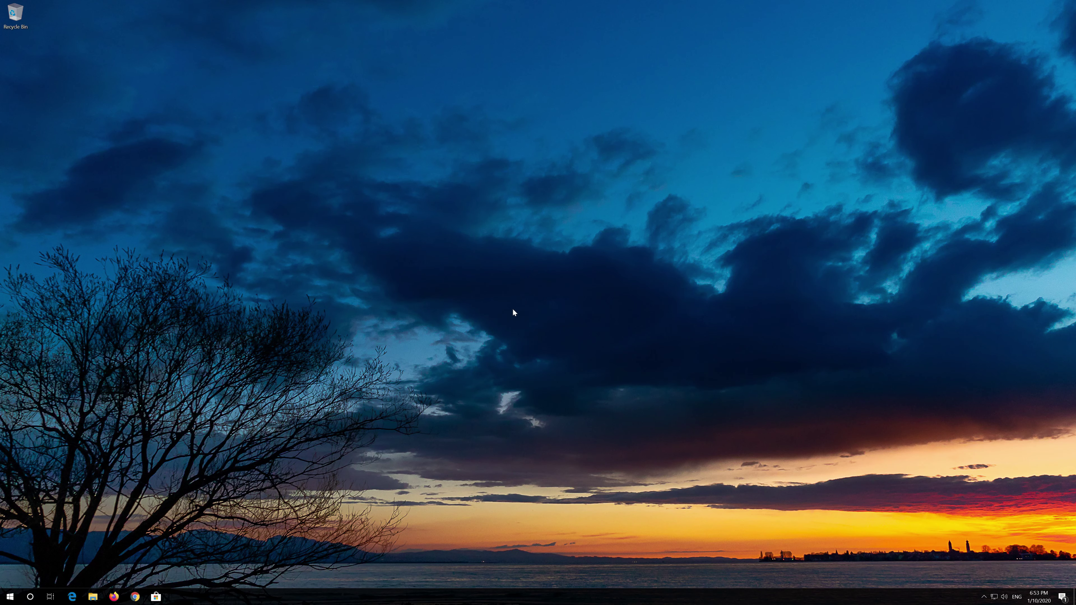
Search Windows for "recovery option" to find the Recovery options system settings.
key(super)
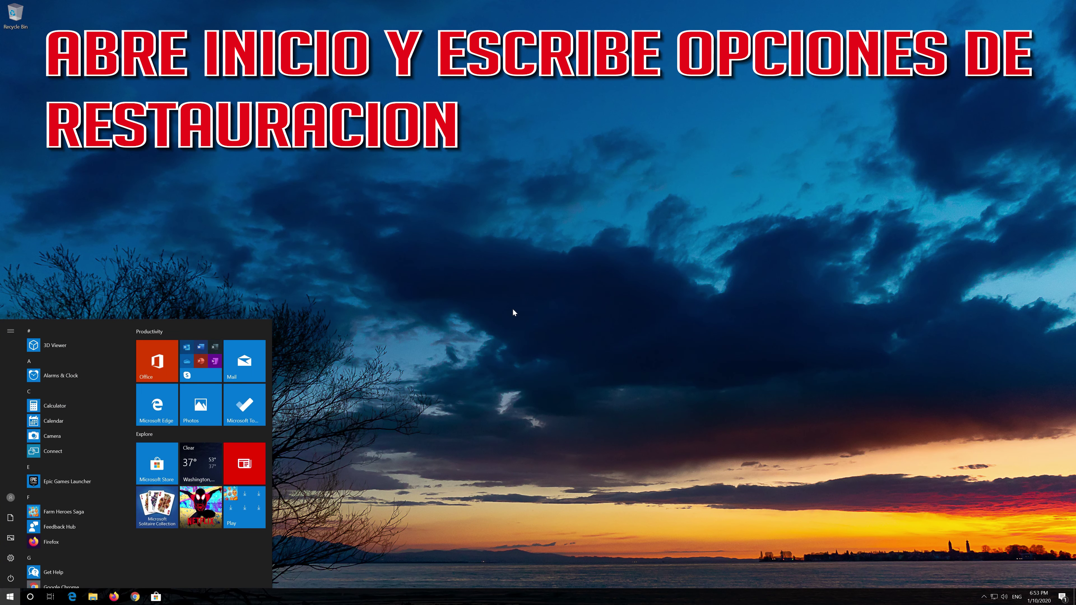
text(recove)
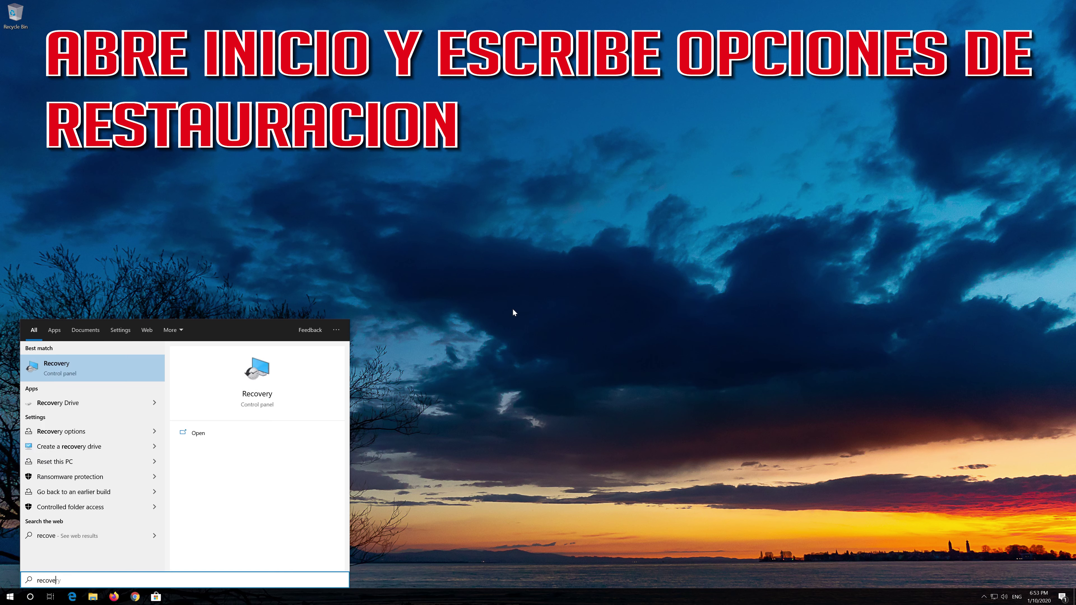
text(ry option)
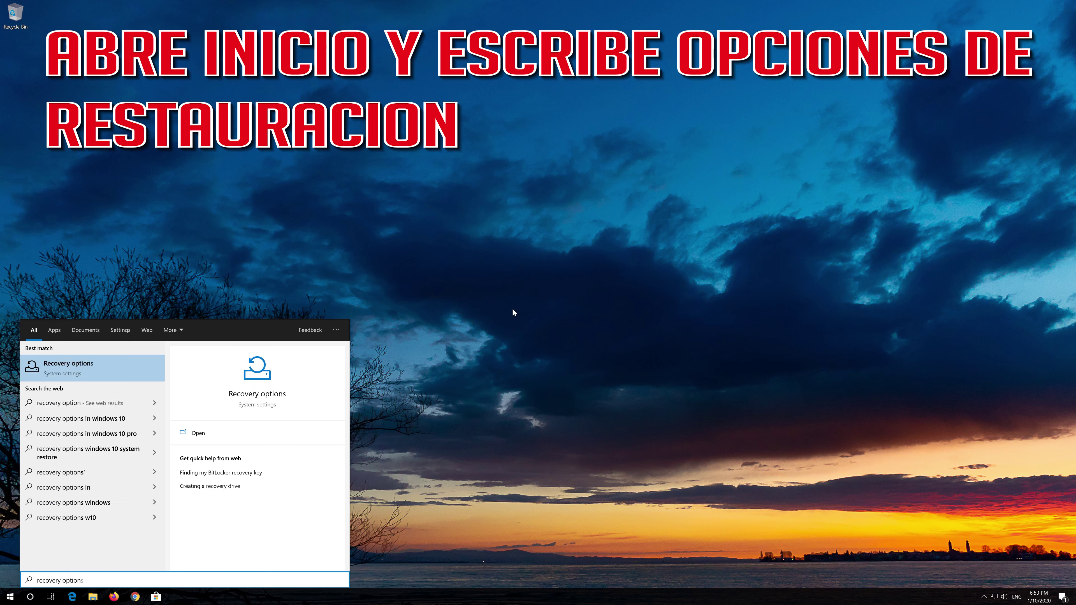